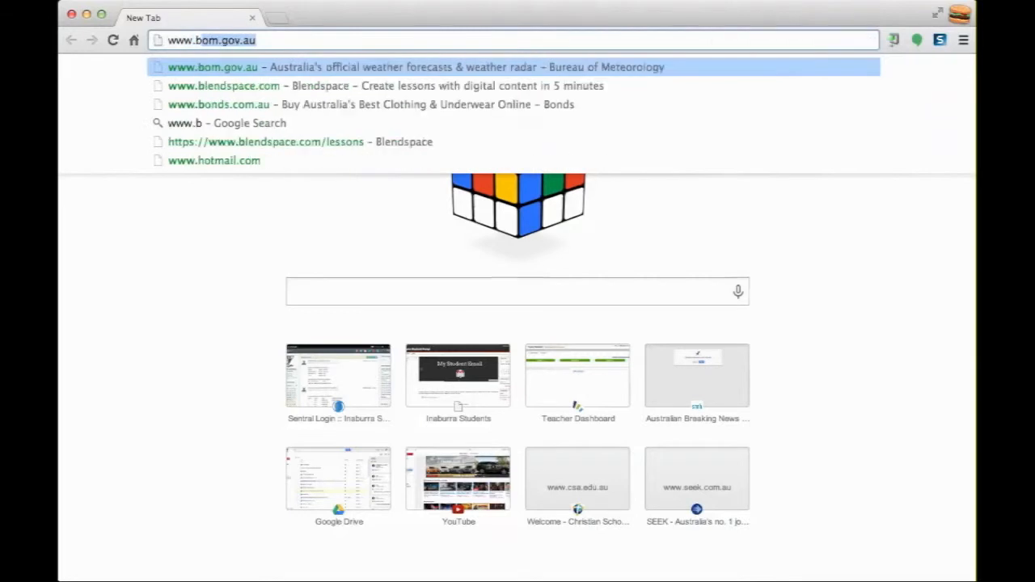
type("e.com")
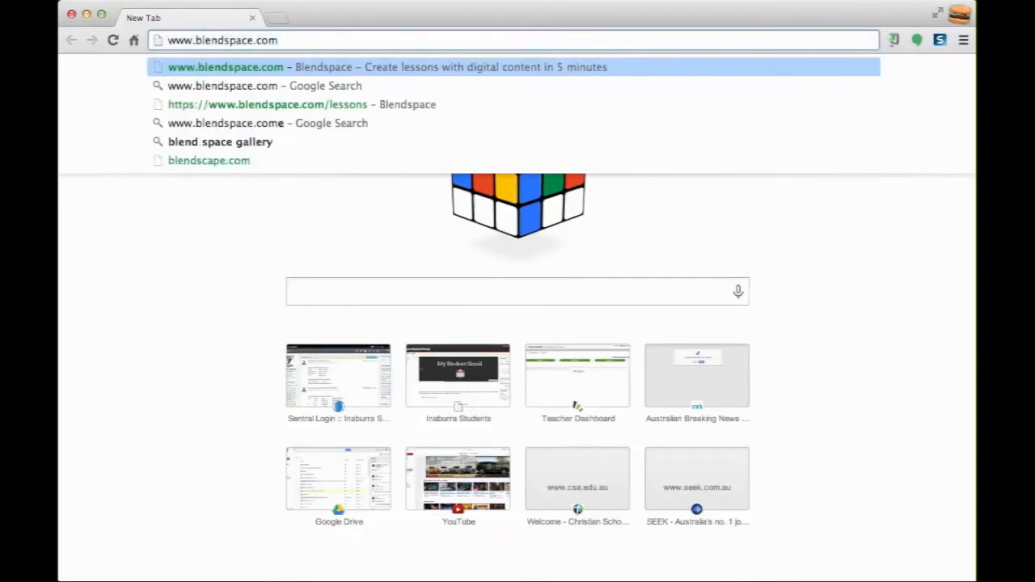
key("Return")
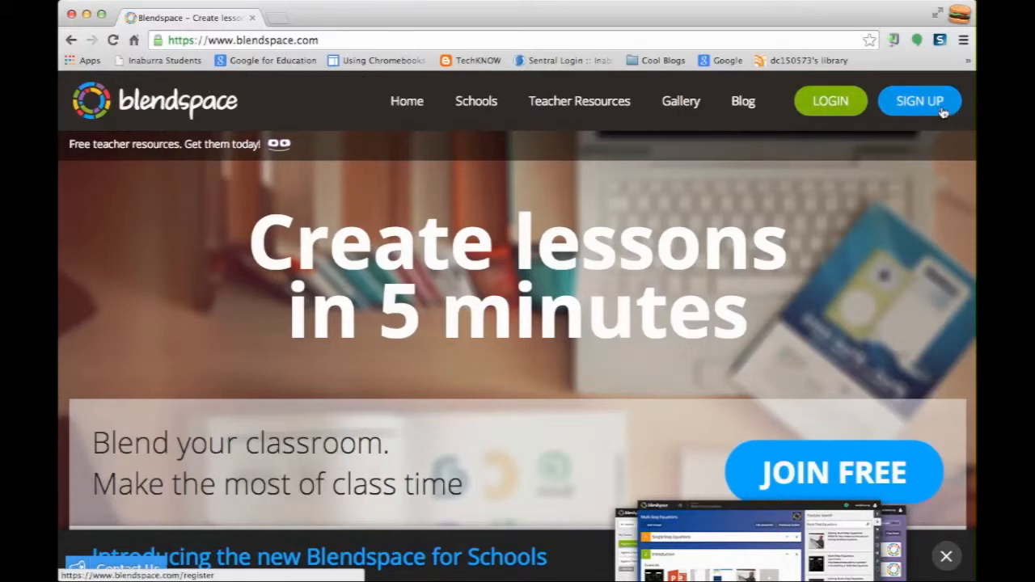
left_click(846, 110)
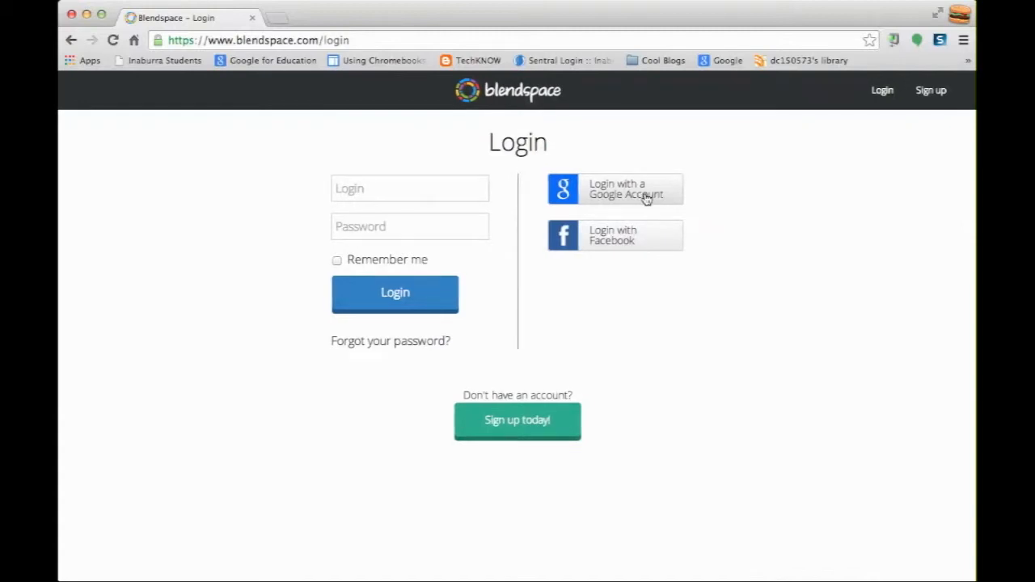
left_click(647, 200)
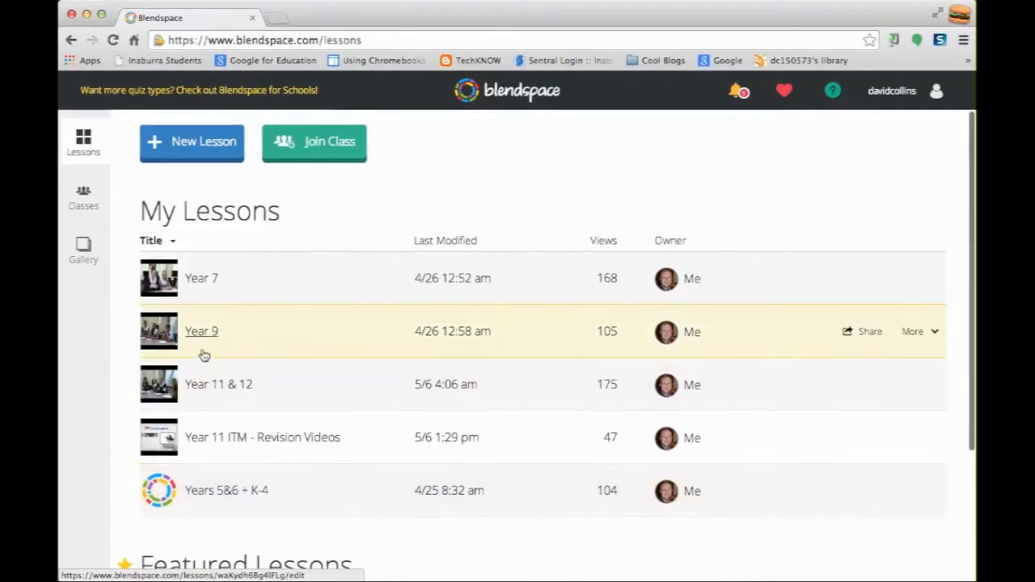
- View the existing lesson "Years 5&6 + K-4" and return to the lessons list
left_click(216, 493)
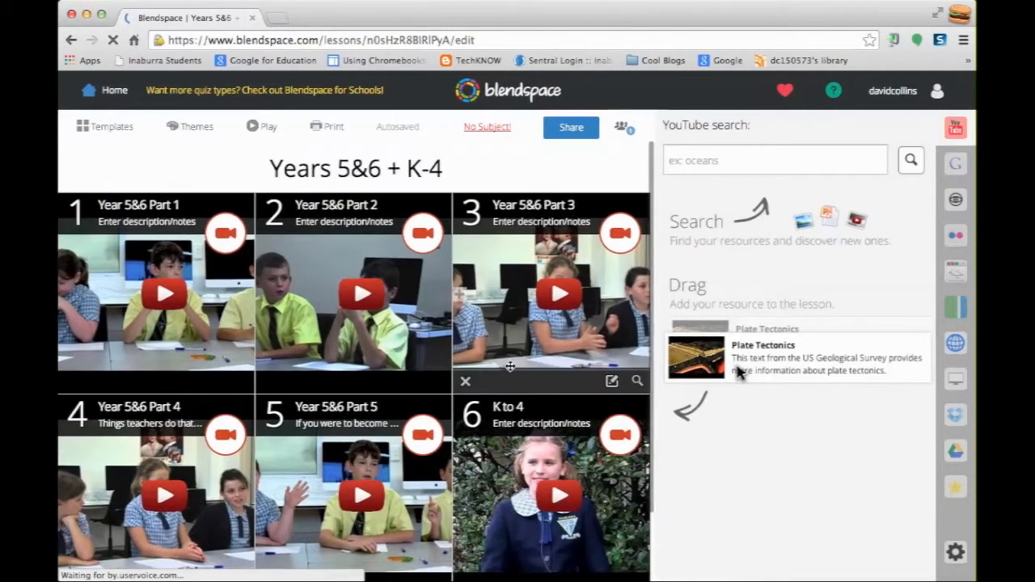
left_click(123, 96)
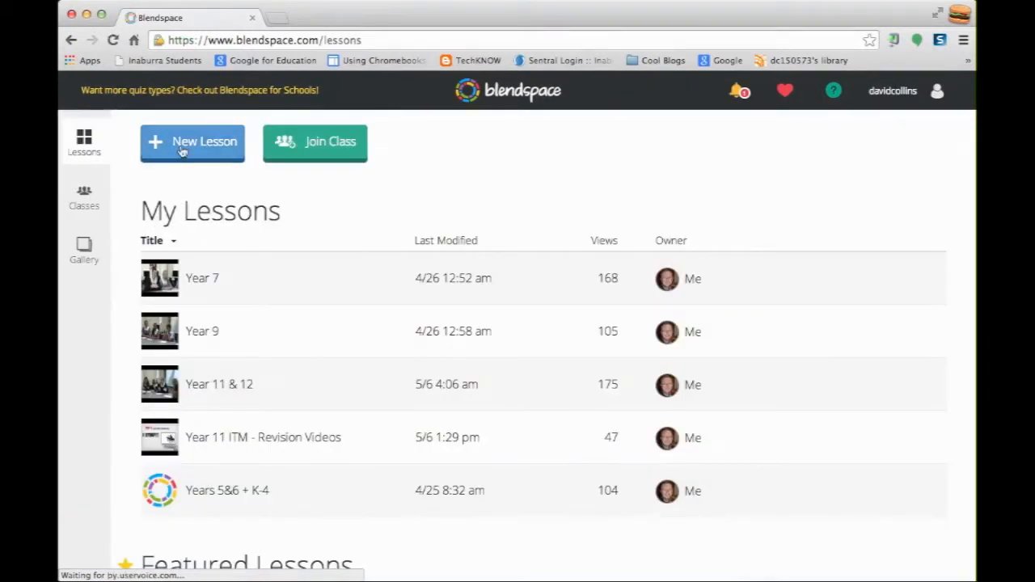
- Create a new lesson titled "Sample for Tech Brekkie"
left_click(182, 144)
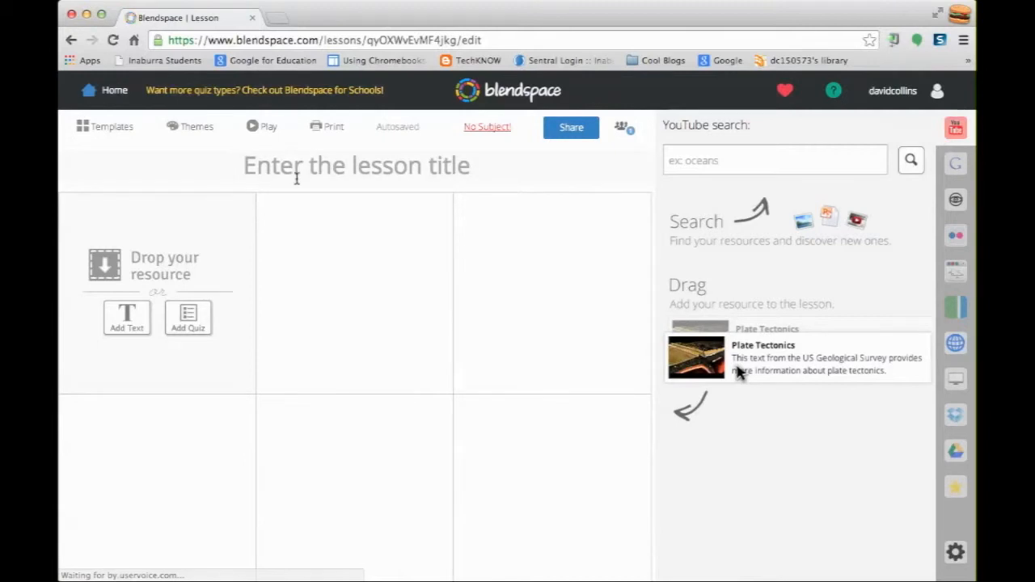
left_click(311, 168)
type("Sample for Tec")
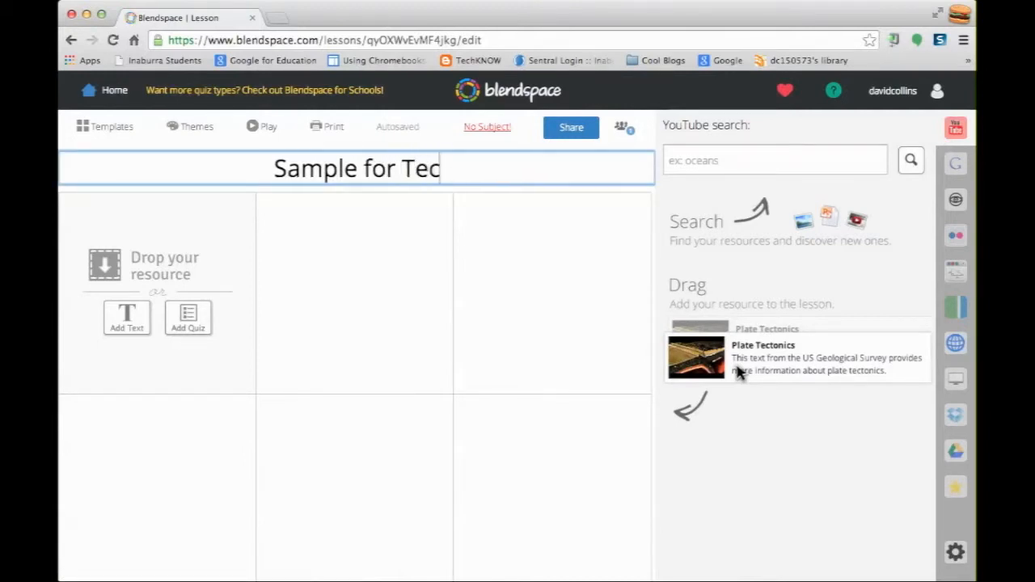
type("h Brekkie")
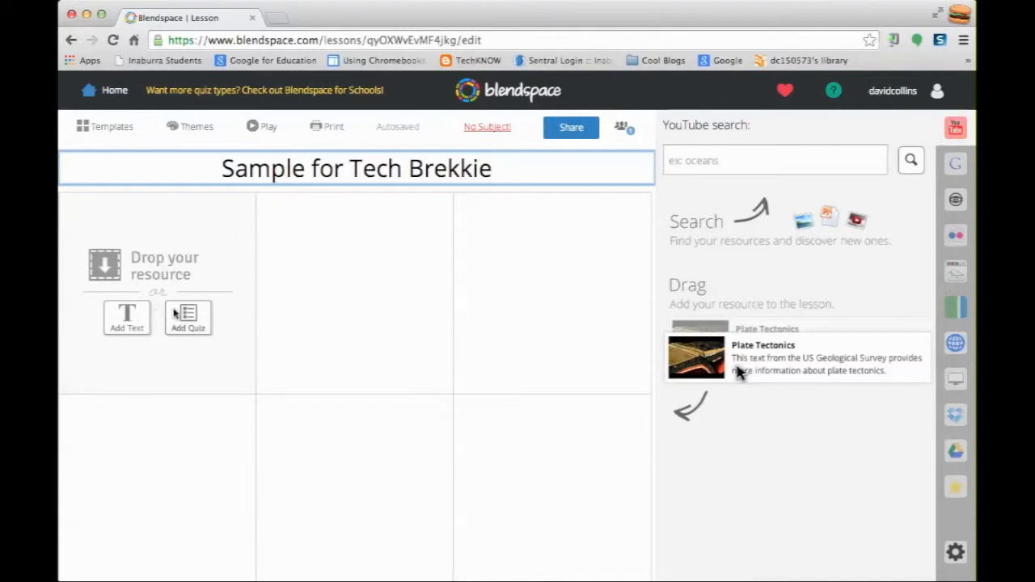
left_click(605, 284)
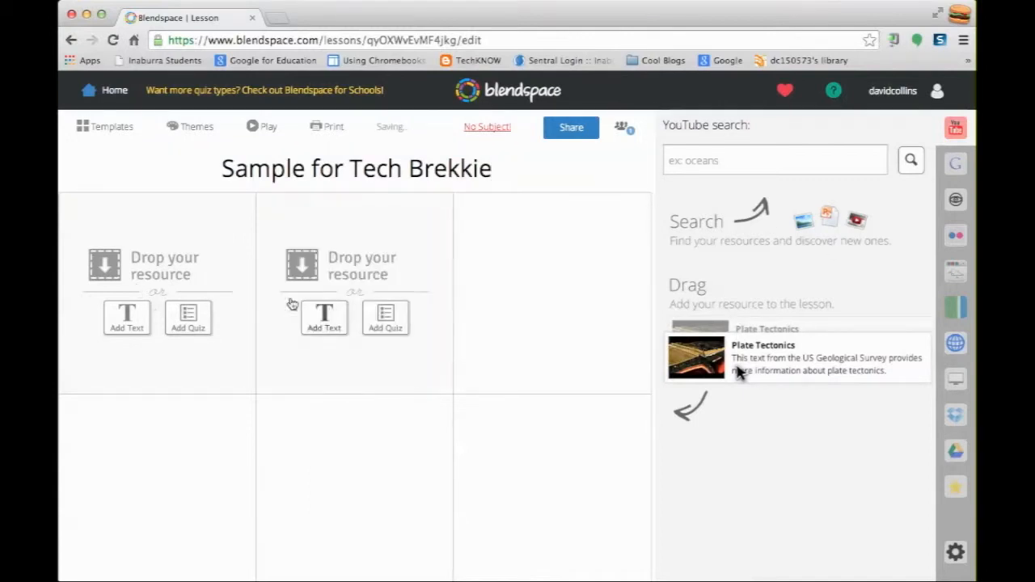
- Search YouTube for "oceans" within the lesson editor
left_click(755, 166)
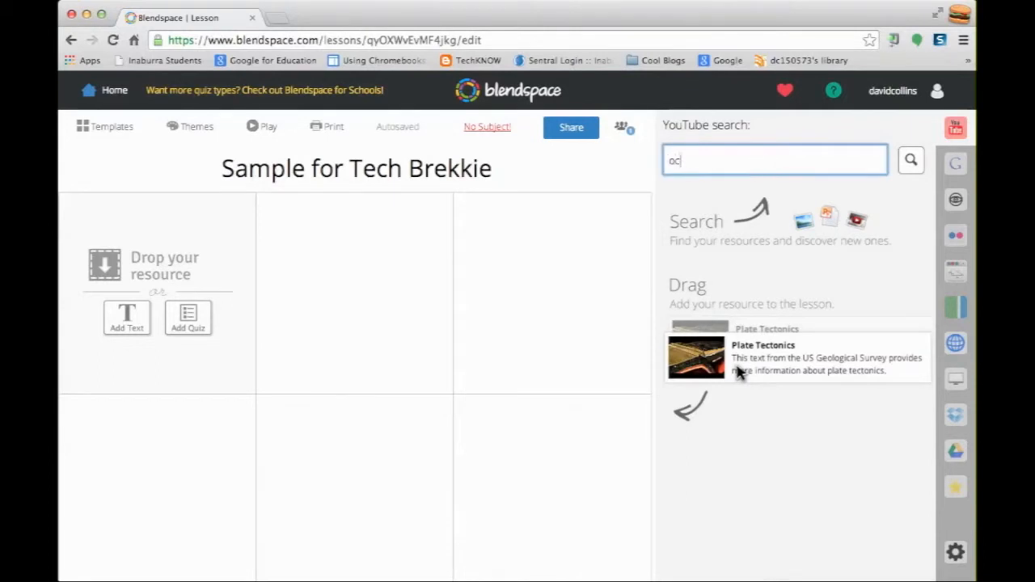
type("oceans")
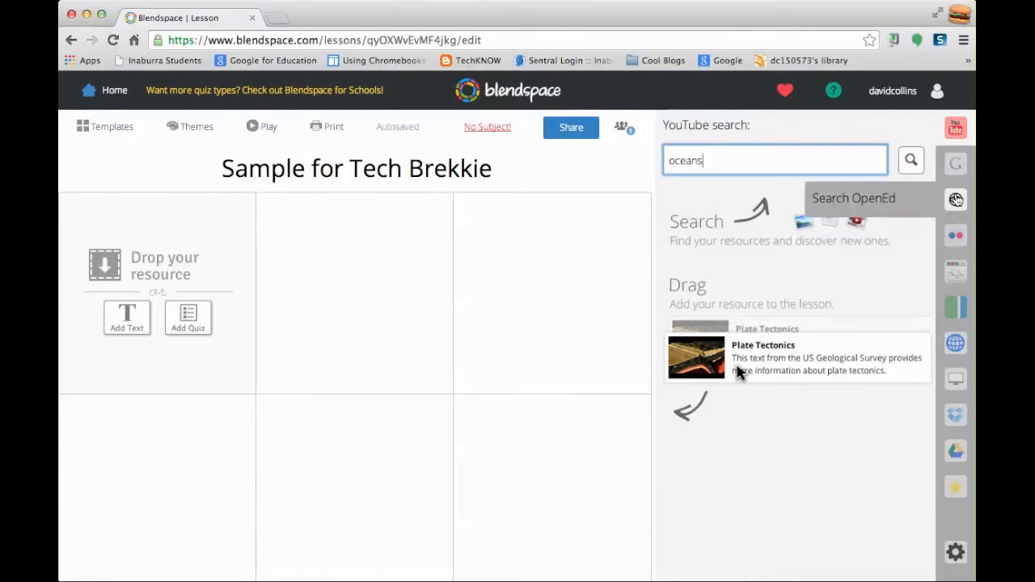
left_click(956, 130)
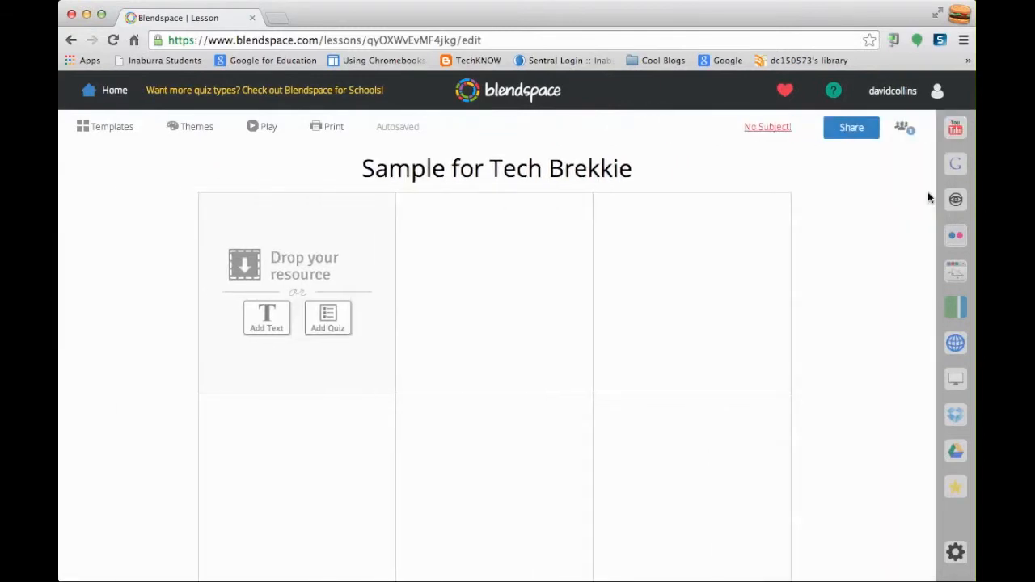
left_click(955, 128)
left_click(843, 159)
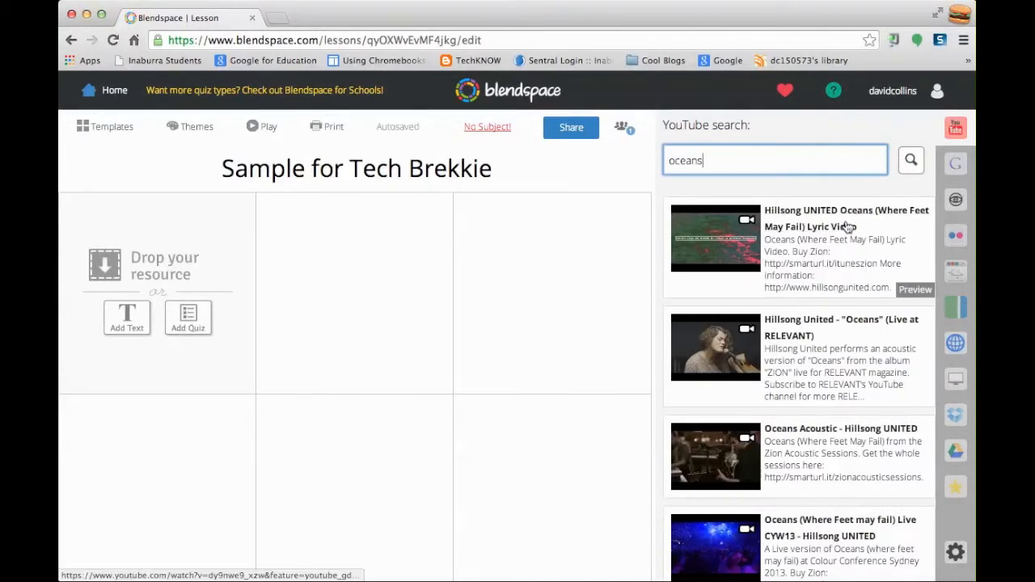
- Browse the video results and add "Hillsong United - "Oceans" (Live at RELEVANT)" to the lesson's first tile
scroll(829, 324, "down", 2)
scroll(829, 325, "down", 5)
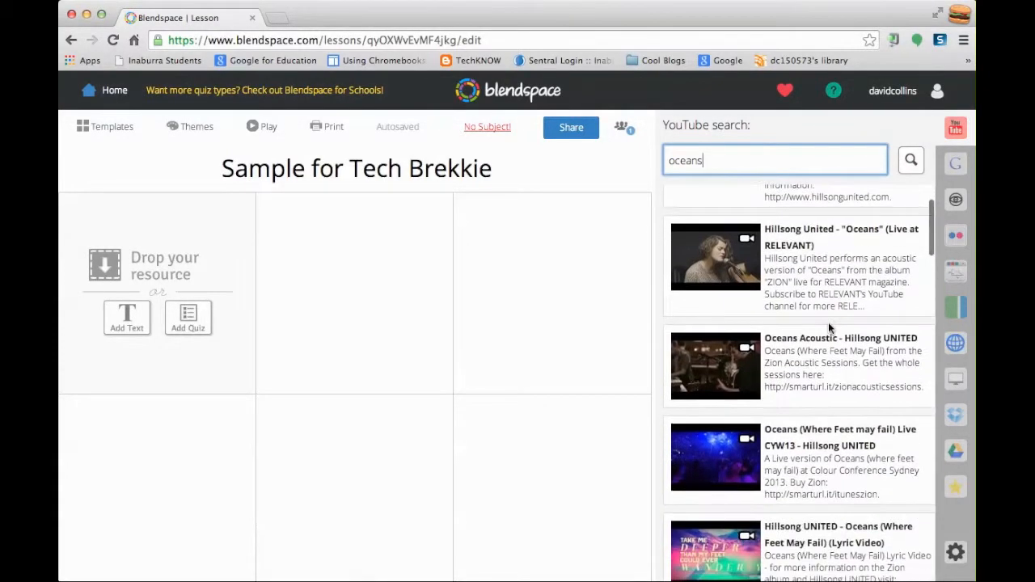
scroll(829, 324, "down", 4)
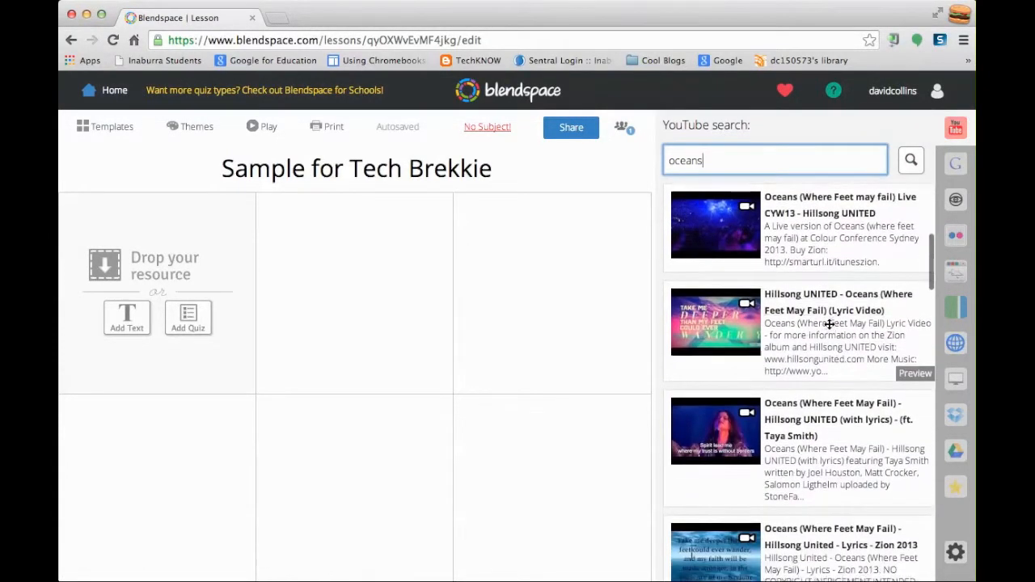
scroll(829, 324, "up", 10)
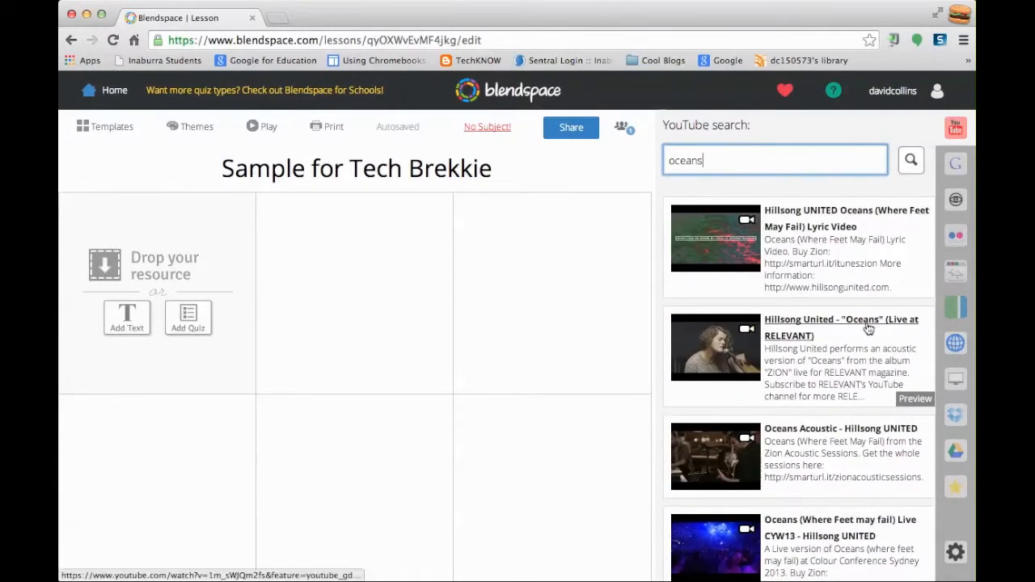
left_click_drag(868, 352, 200, 287)
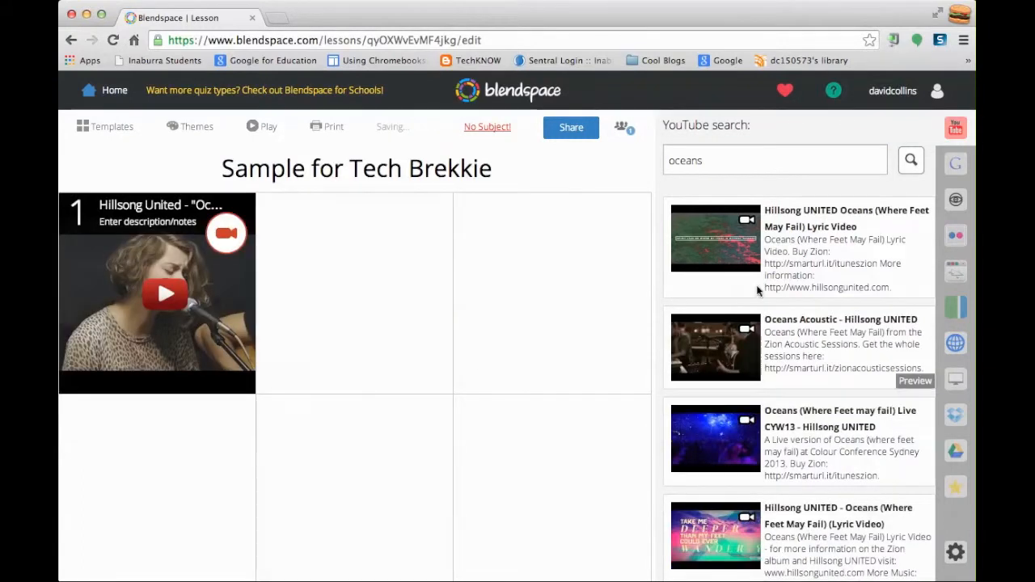
- Switch the resource search to Google web results and search for "ocean pacific"
left_click(959, 164)
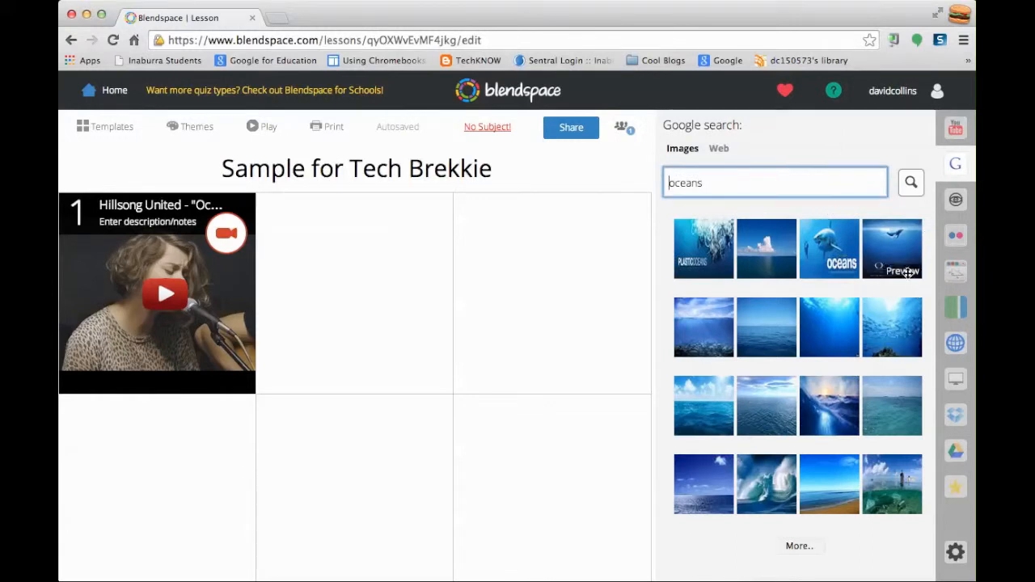
left_click(723, 151)
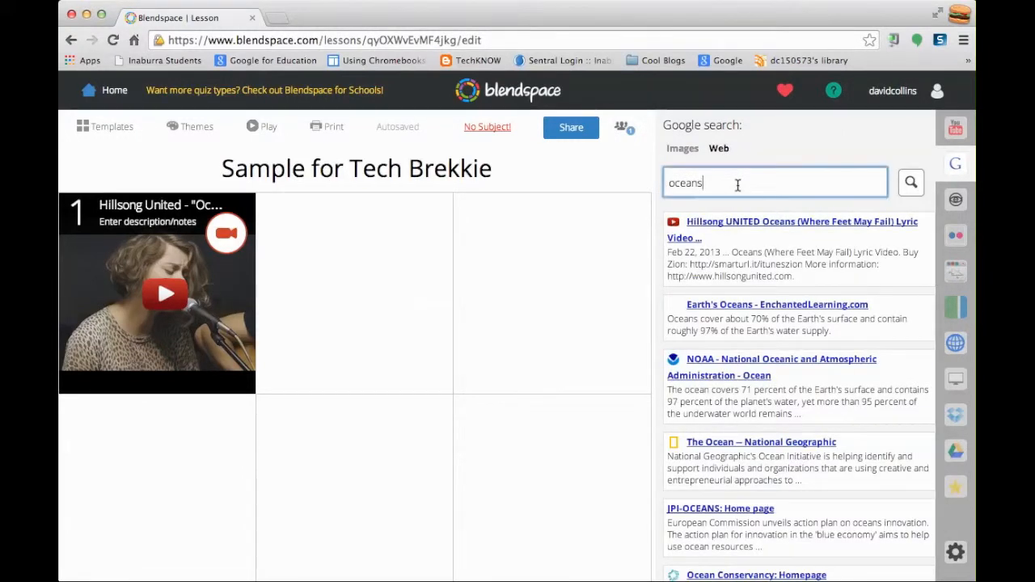
left_click_drag(737, 186, 665, 185)
type("ocea")
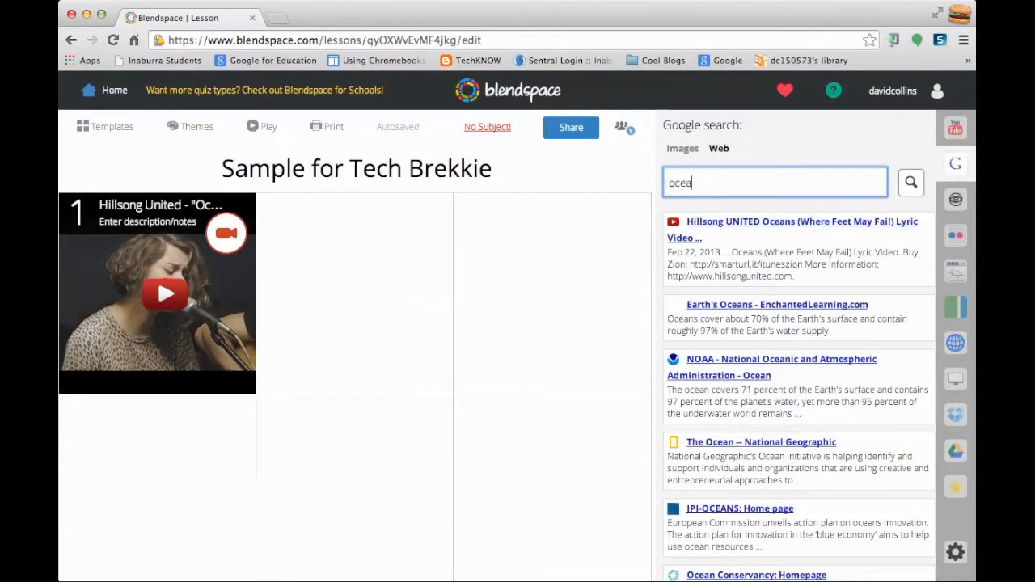
type("n pacific")
key("Return")
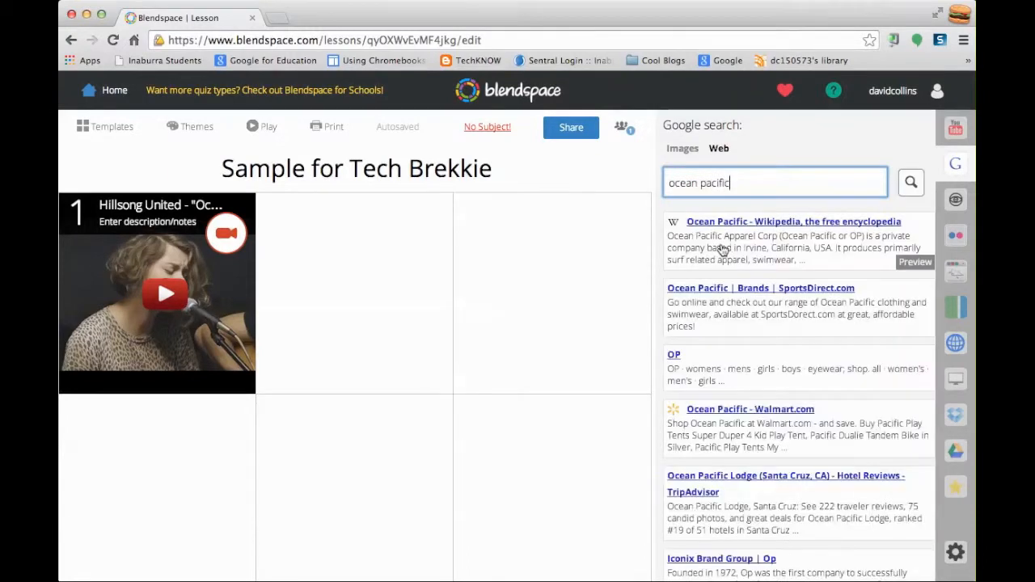
- Add the Ocean Pacific Wikipedia page to the lesson's second tile and look through the remaining web results
left_click_drag(768, 227, 348, 263)
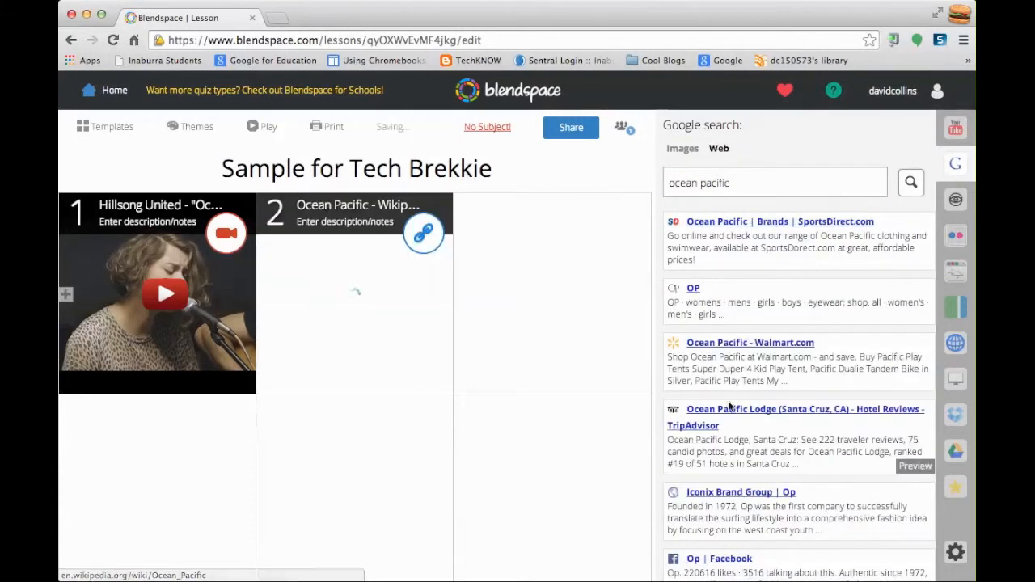
scroll(793, 350, "down", 4)
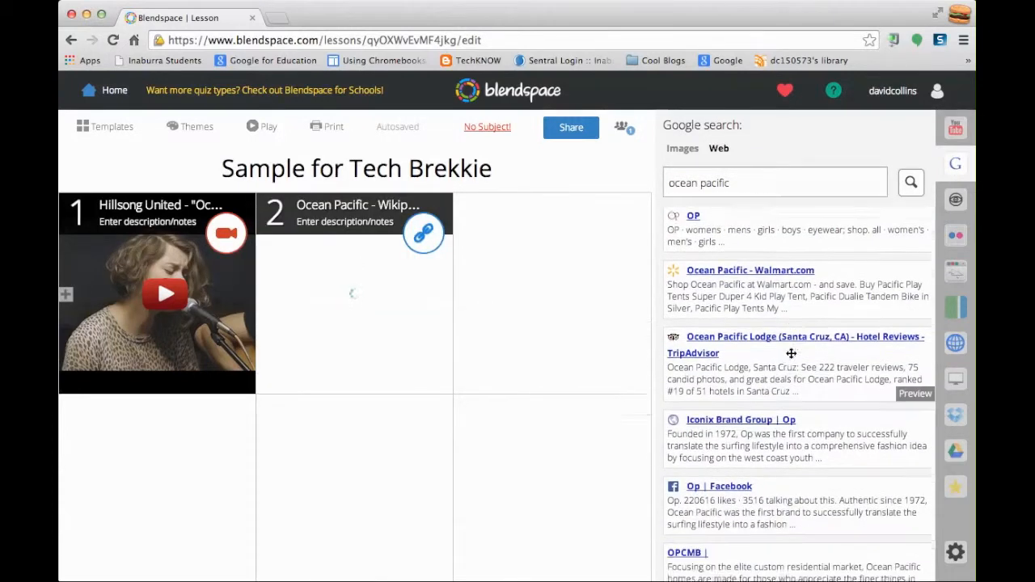
scroll(791, 353, "down", 6)
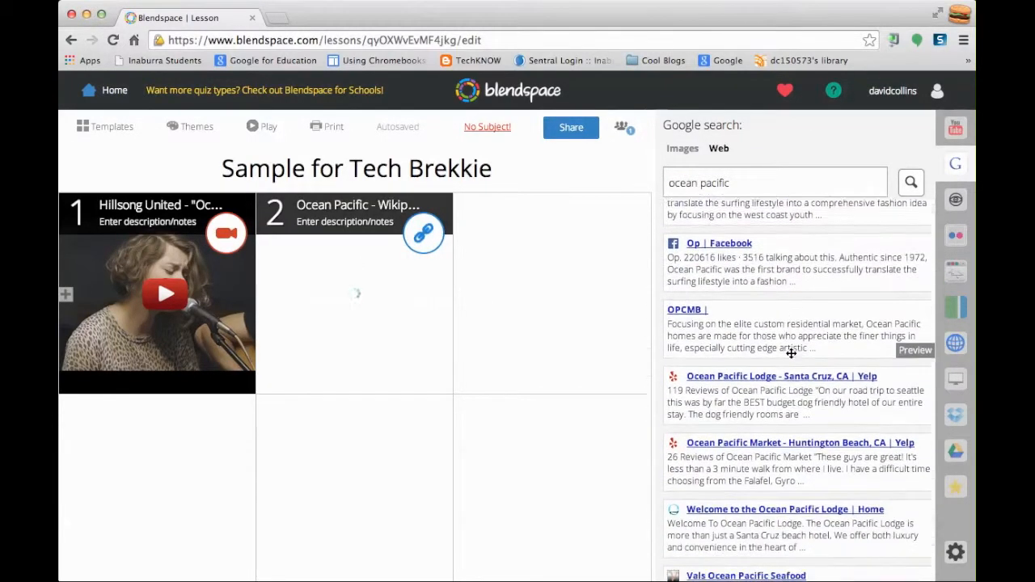
scroll(791, 353, "down", 4)
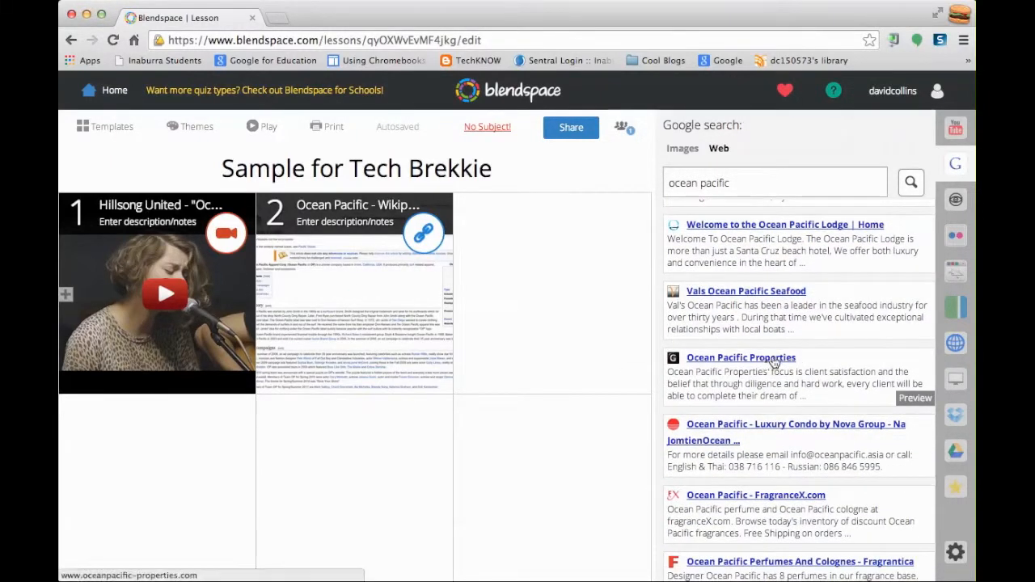
scroll(770, 370, "down", 2)
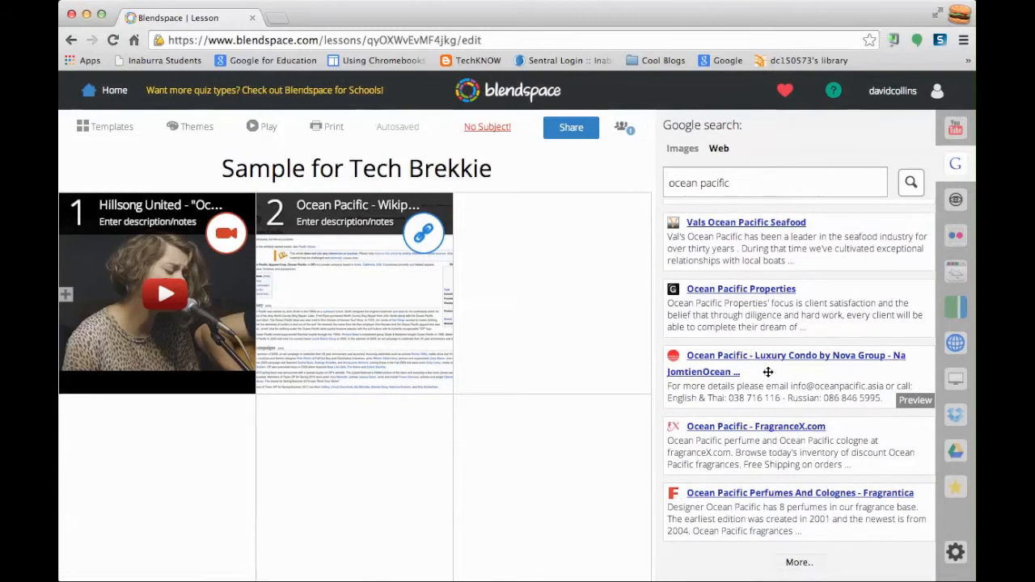
scroll(773, 368, "up", 6)
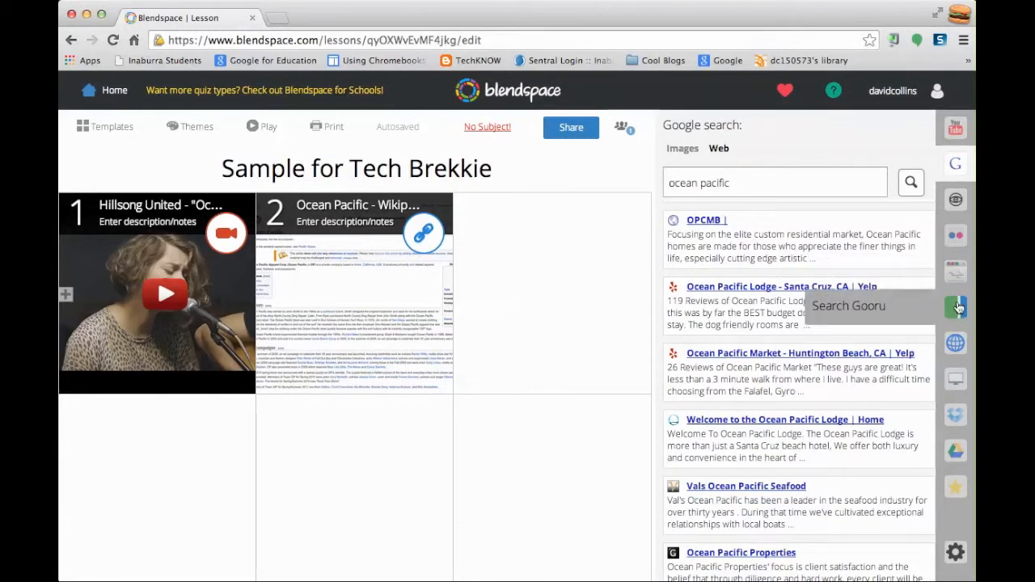
- View the website link or embed code source, switch to uploaded files and start choosing a file from the computer
left_click(956, 343)
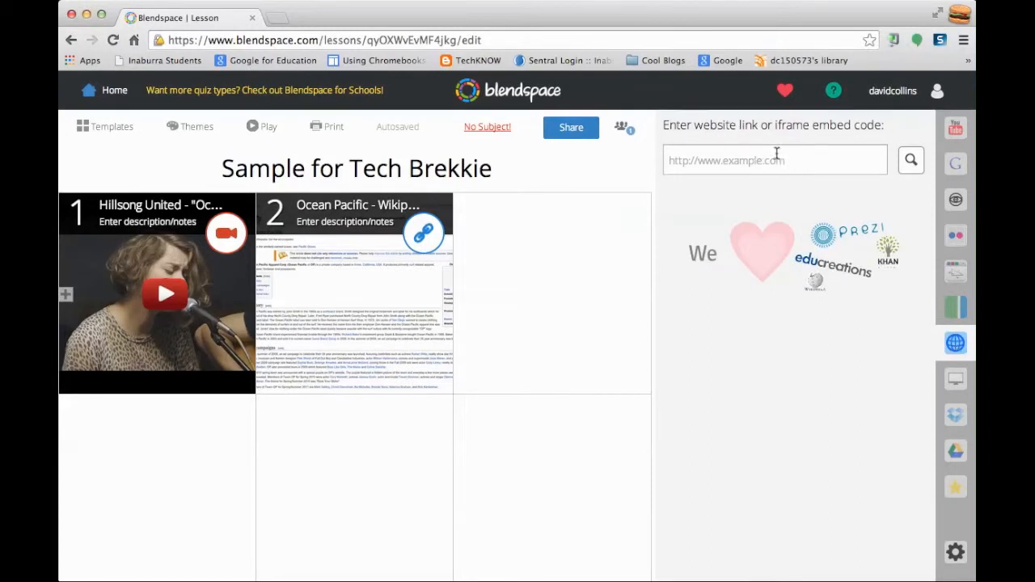
left_click(957, 382)
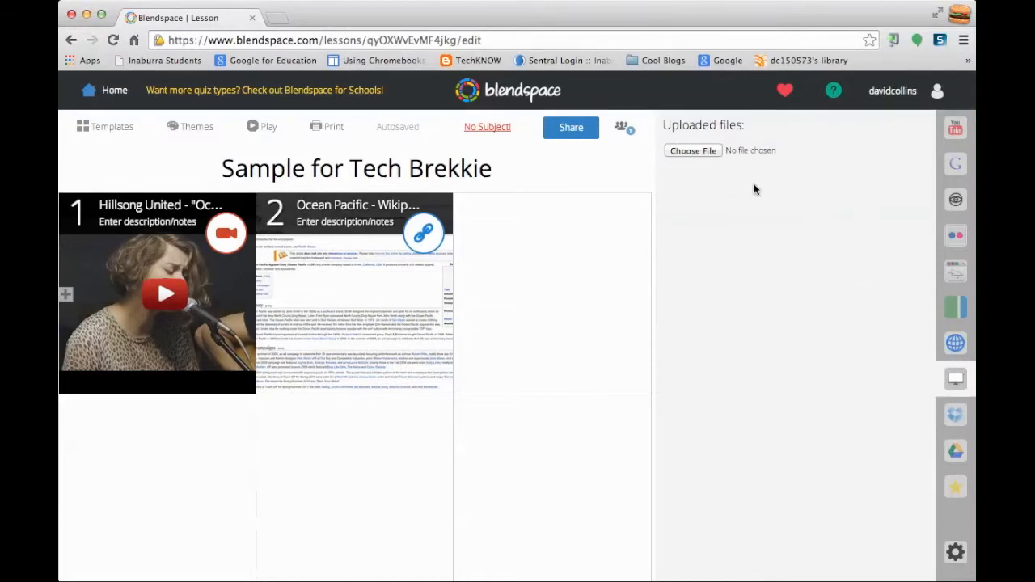
left_click(693, 151)
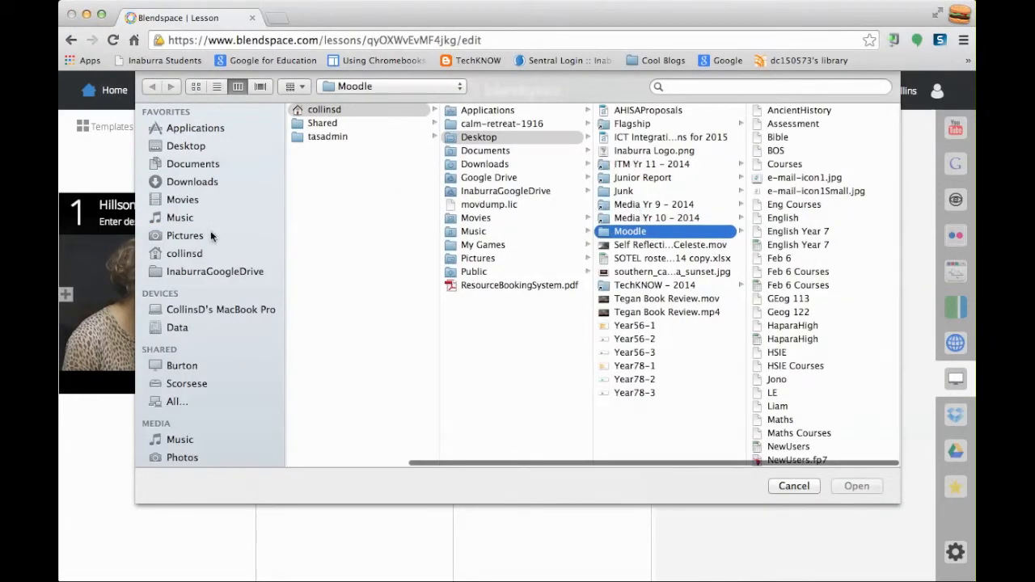
- Upload Year11NarrativeTask4.doc from the Year11 folder under ITM, 2012 on the Data drive
scroll(210, 338, "down", 3)
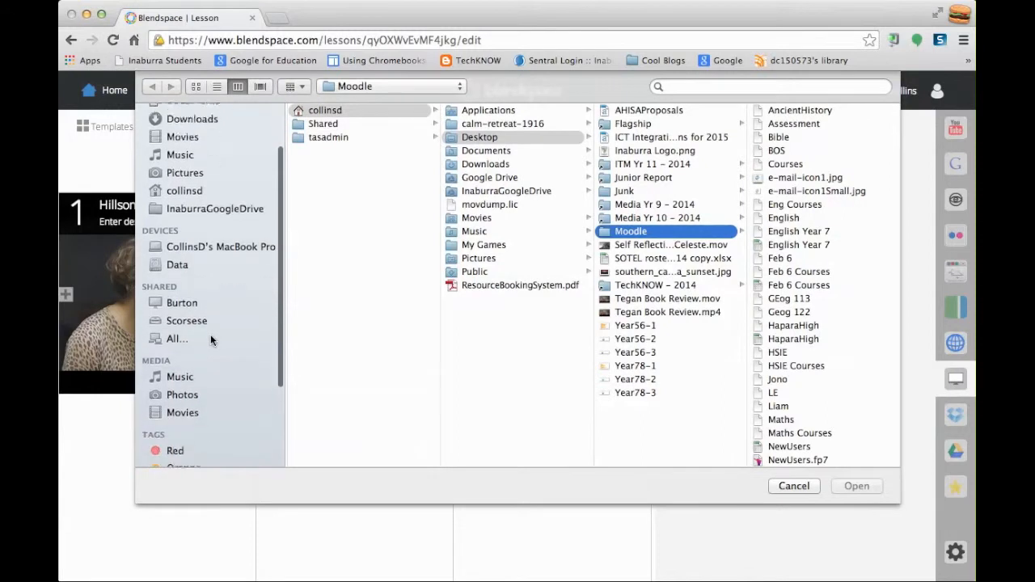
scroll(210, 334, "down", 1)
left_click(180, 258)
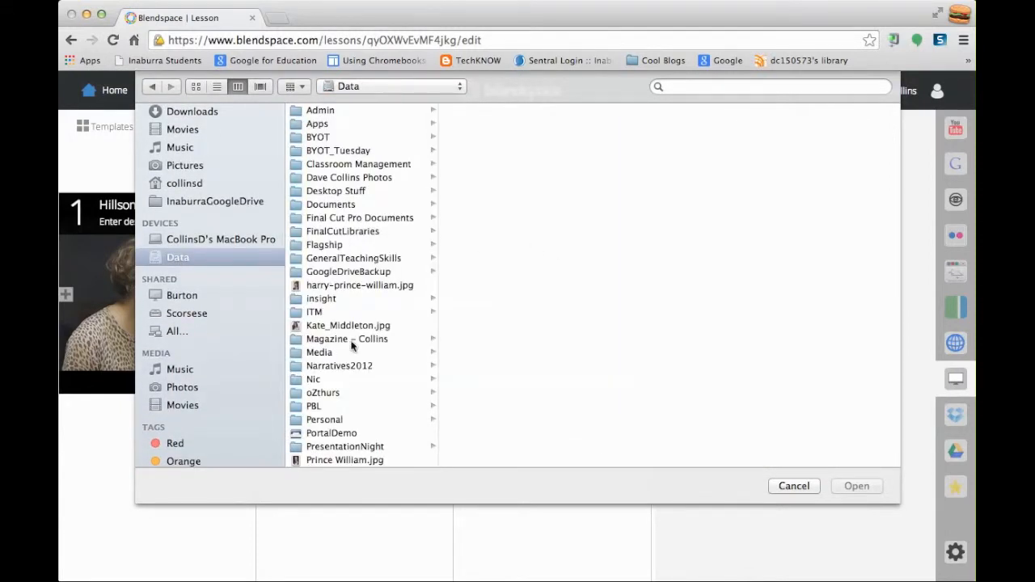
left_click(316, 312)
left_click(472, 150)
left_click(631, 113)
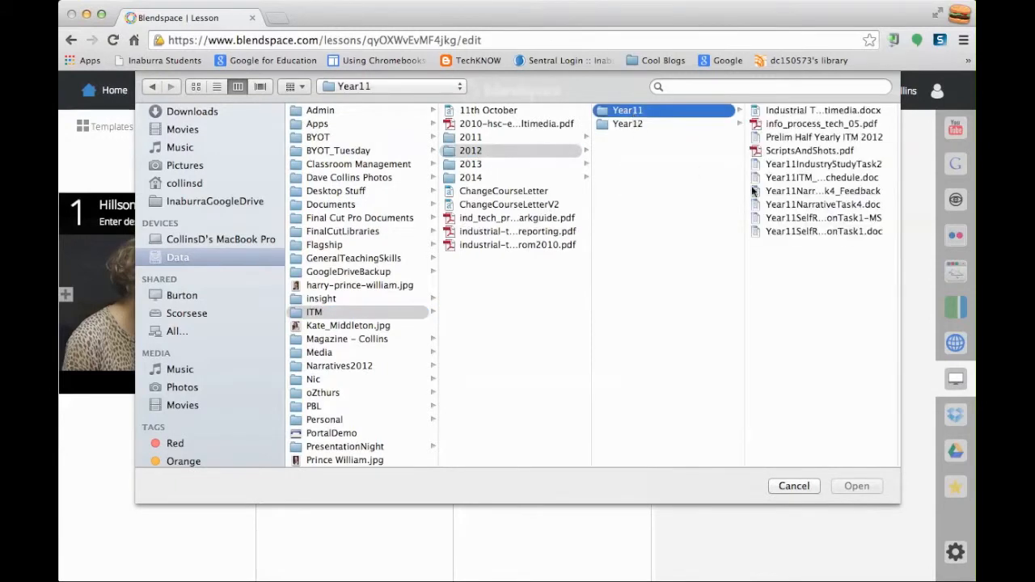
left_click(825, 301)
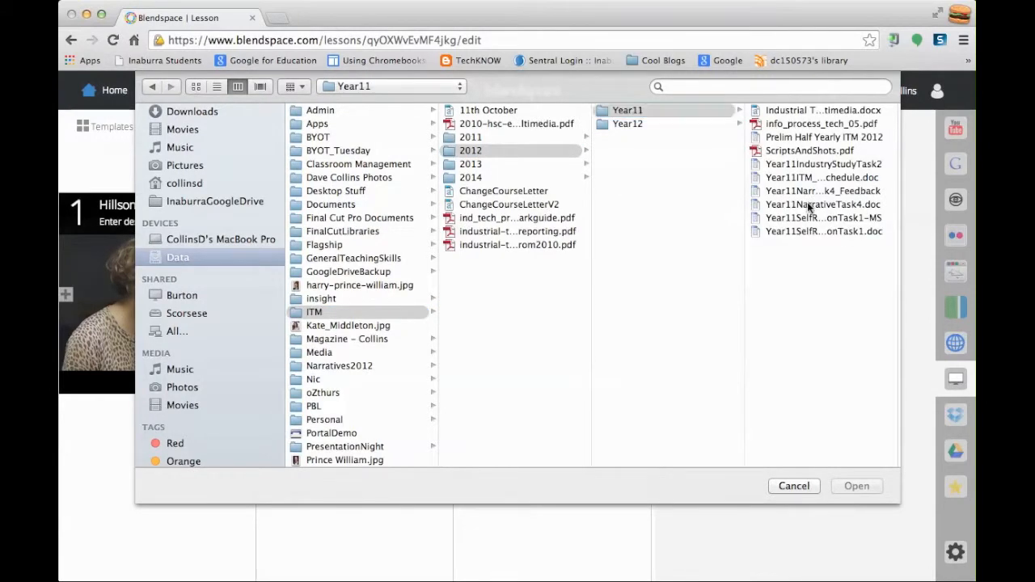
left_click(798, 206)
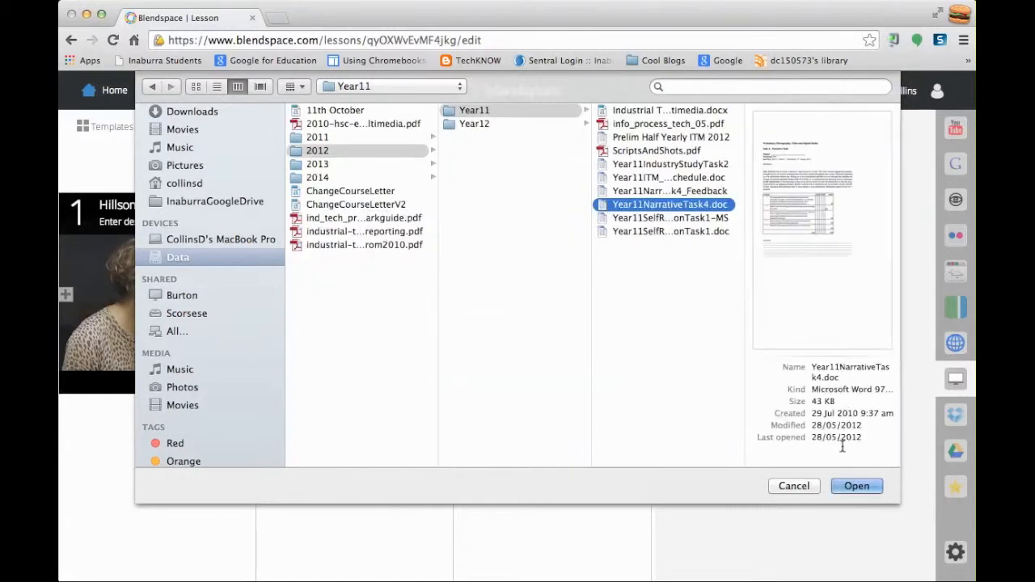
left_click(853, 486)
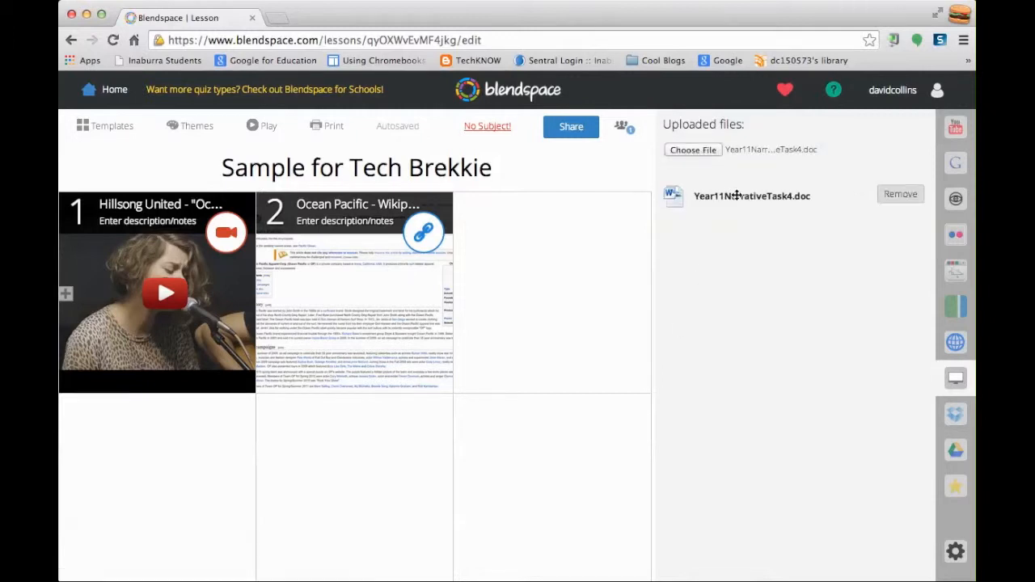
- Add the uploaded Year11NarrativeTask4.doc to the lesson's third tile and the Google Drive document "sample" to the fourth tile
left_click_drag(736, 198, 596, 349)
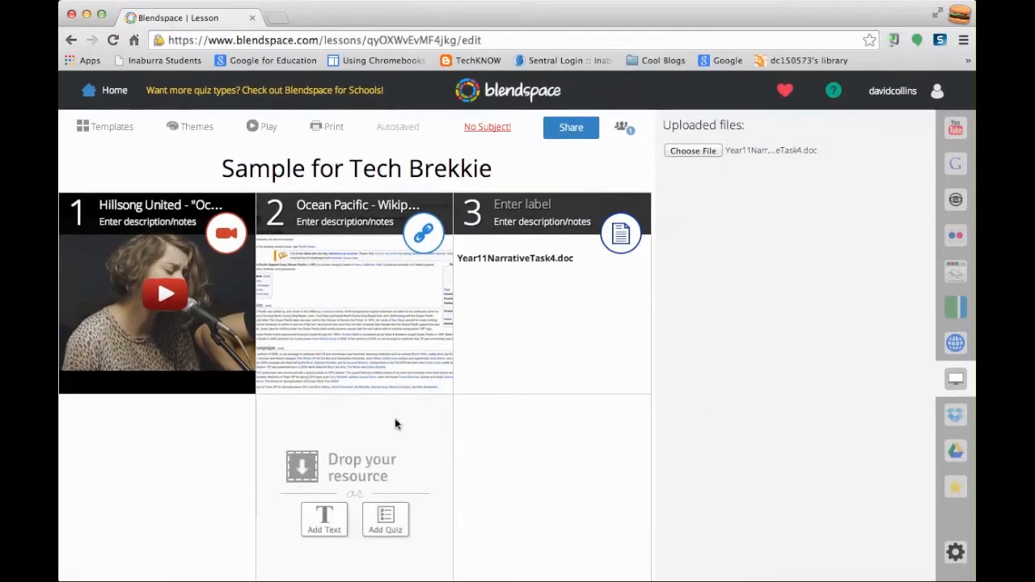
scroll(395, 423, "down", 2)
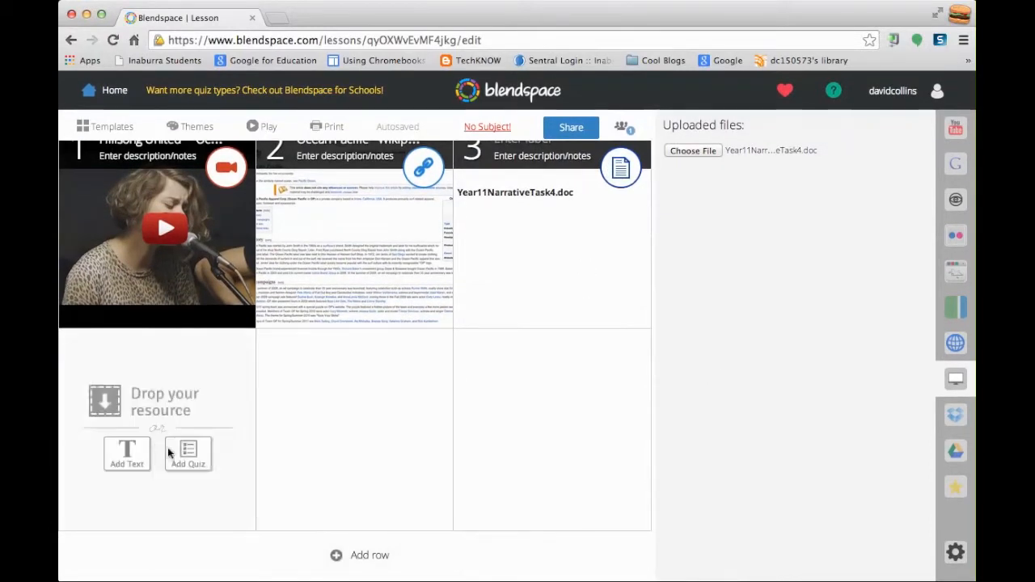
scroll(517, 436, "up", 1)
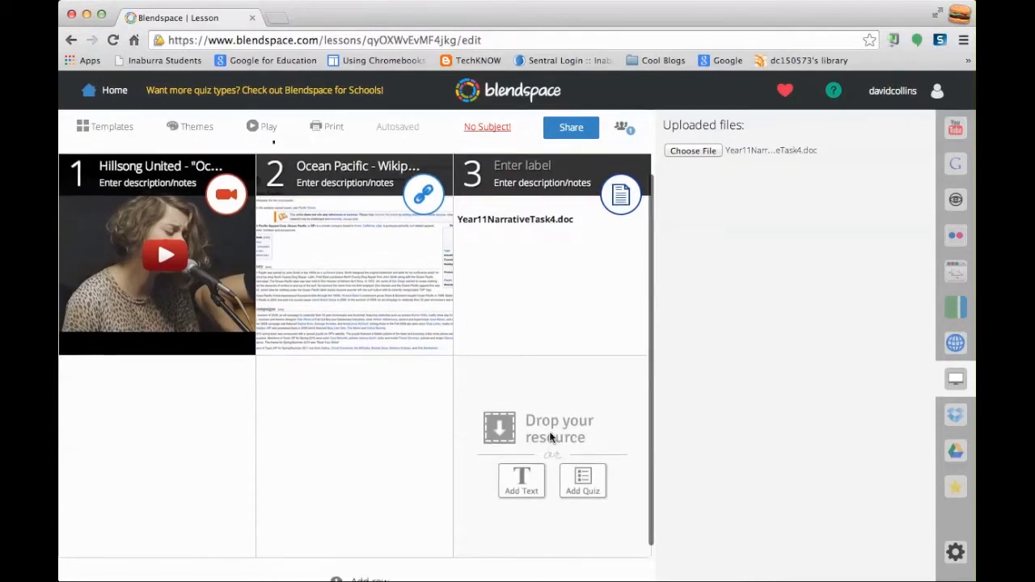
left_click(956, 451)
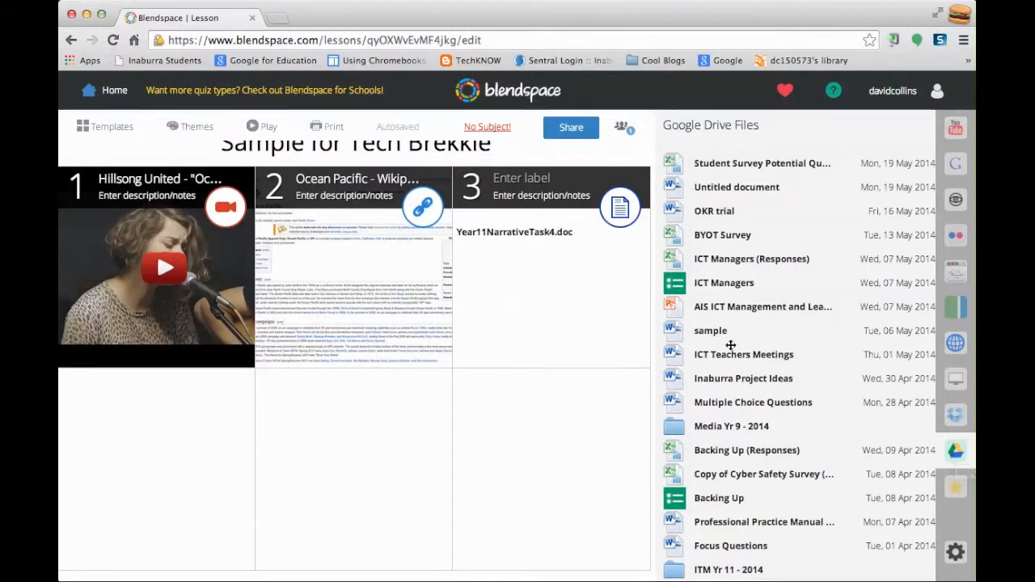
left_click_drag(718, 331, 167, 464)
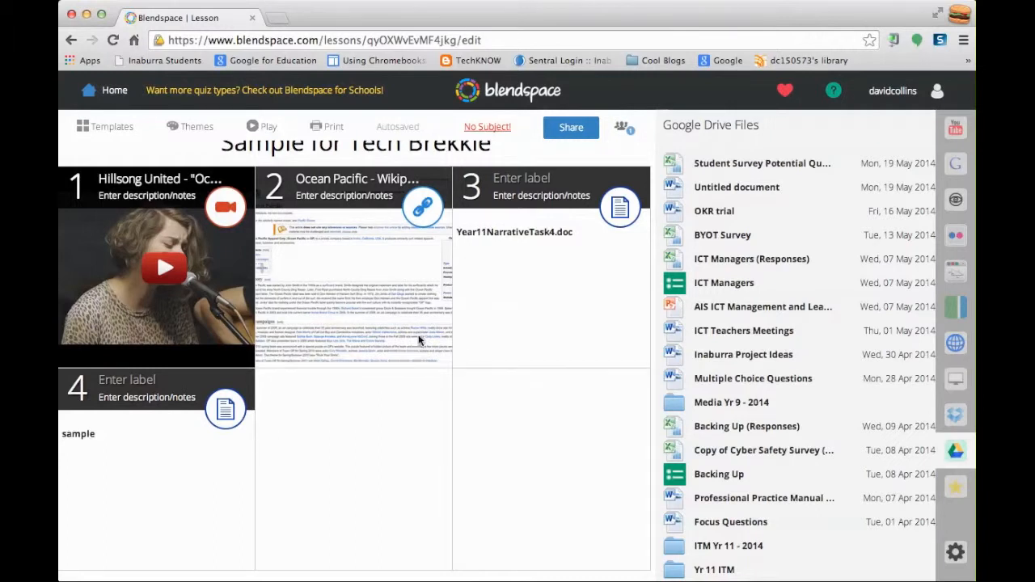
- Copy the lesson's full embed code from its sharing options and close them
left_click(579, 132)
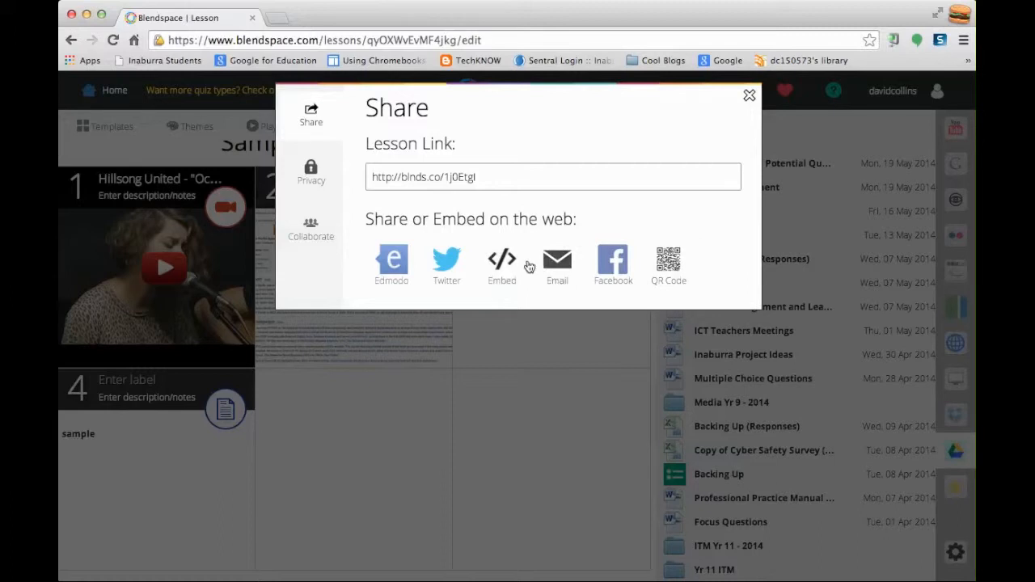
left_click(501, 263)
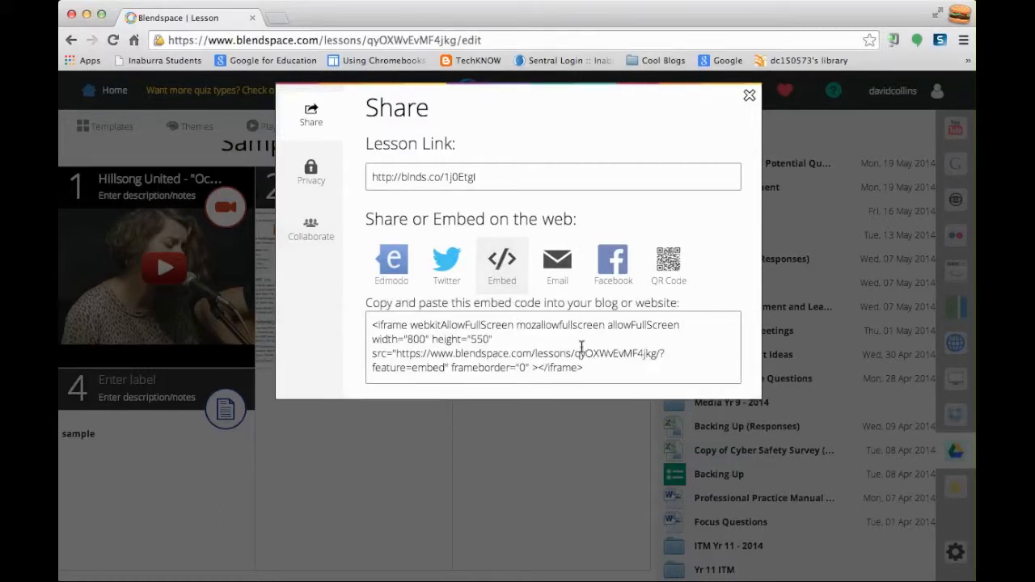
left_click_drag(587, 367, 371, 325)
right_click(421, 341)
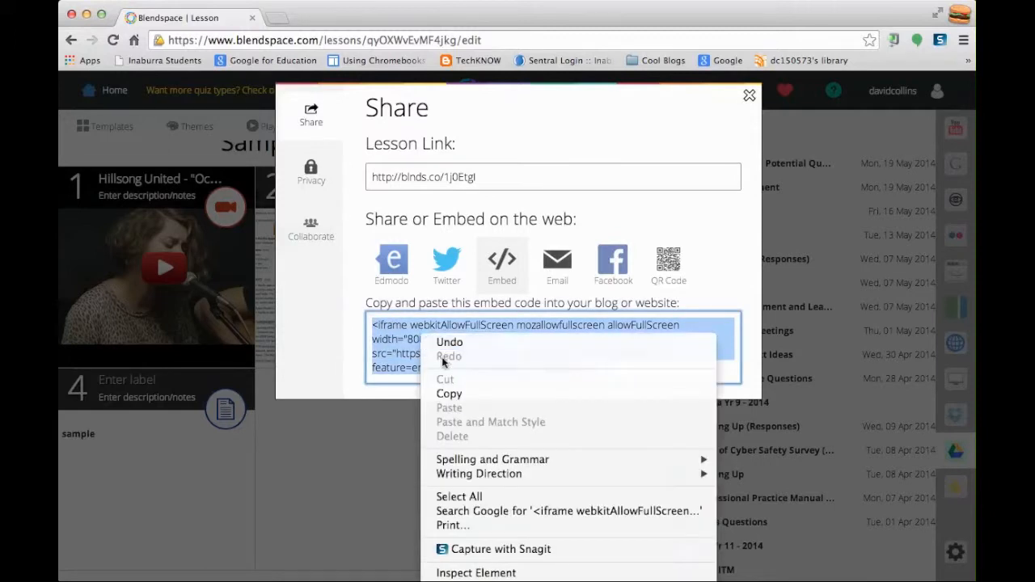
left_click(460, 395)
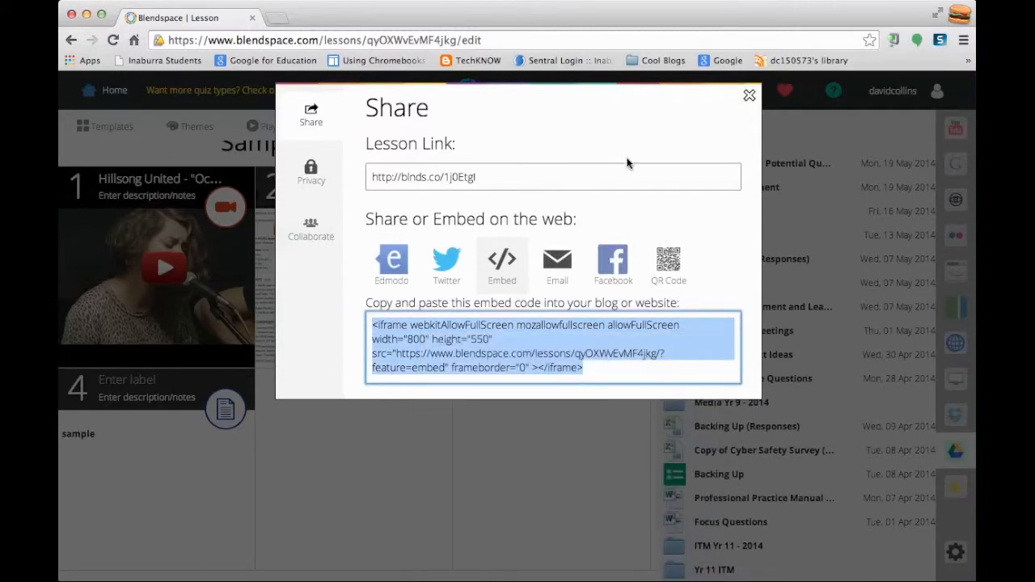
left_click(750, 97)
- Open the Inaburra Students Moodle portal in a new browser tab and log in with the account password
left_click(277, 18)
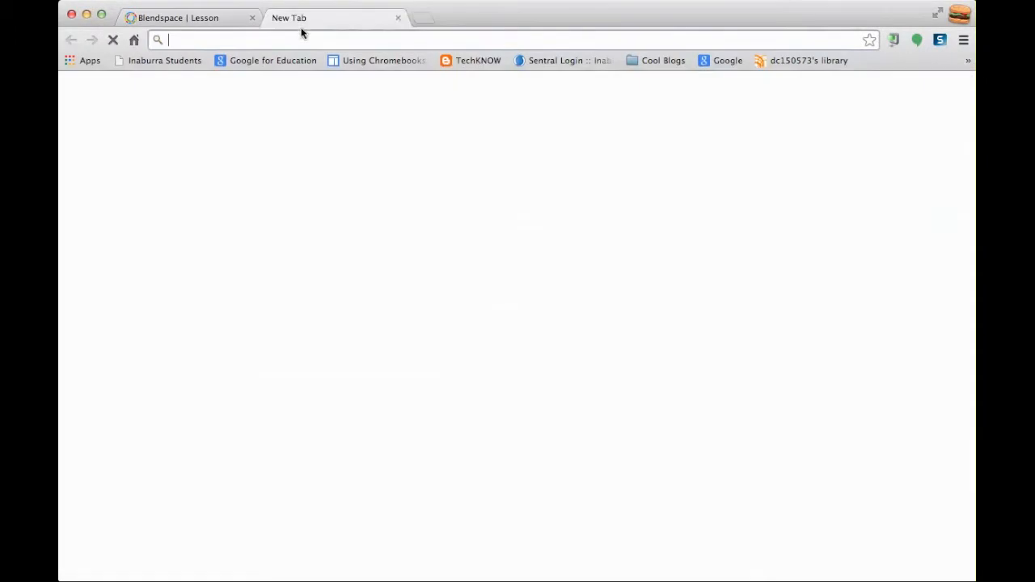
left_click(166, 64)
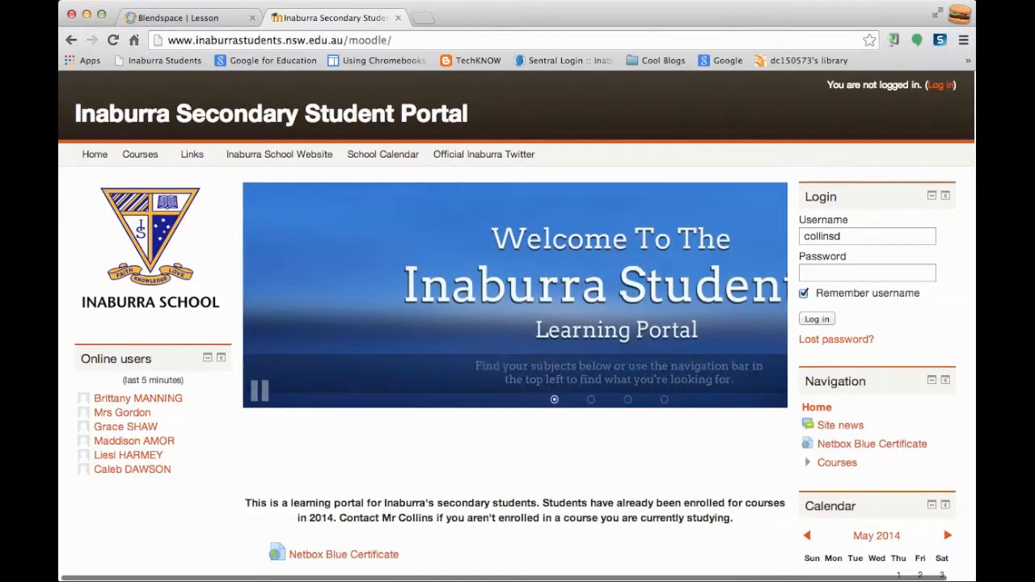
left_click(938, 85)
left_click(505, 277)
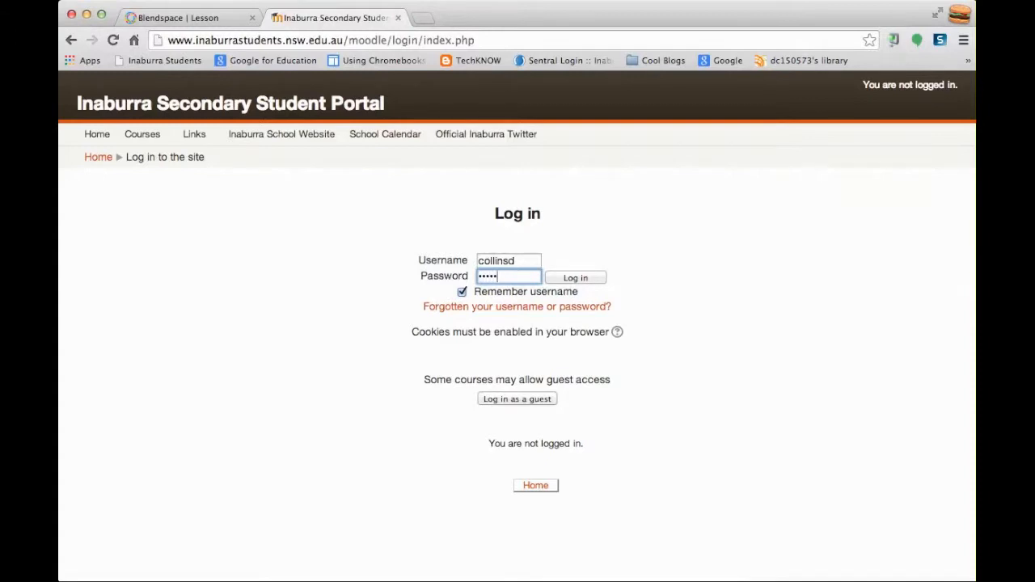
key("Return")
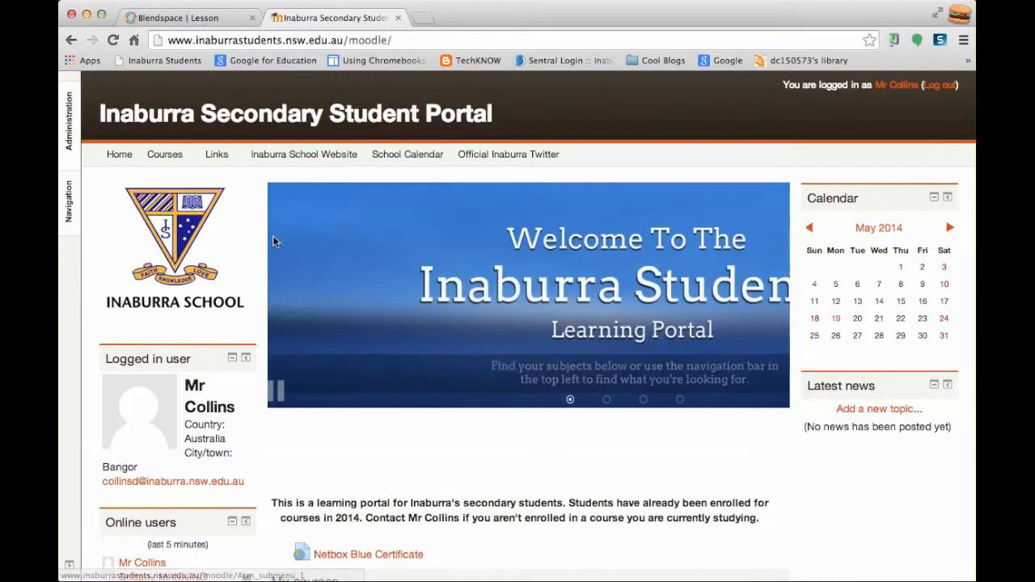
- Open the TechKNOW 2014 course from the enrolled courses and look over its page
scroll(296, 324, "down", 5)
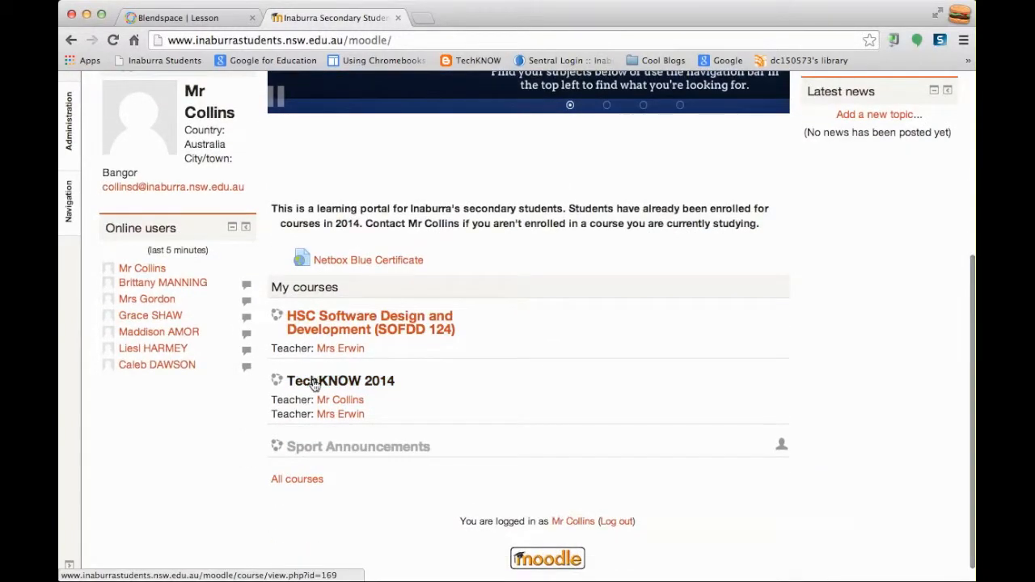
left_click(312, 384)
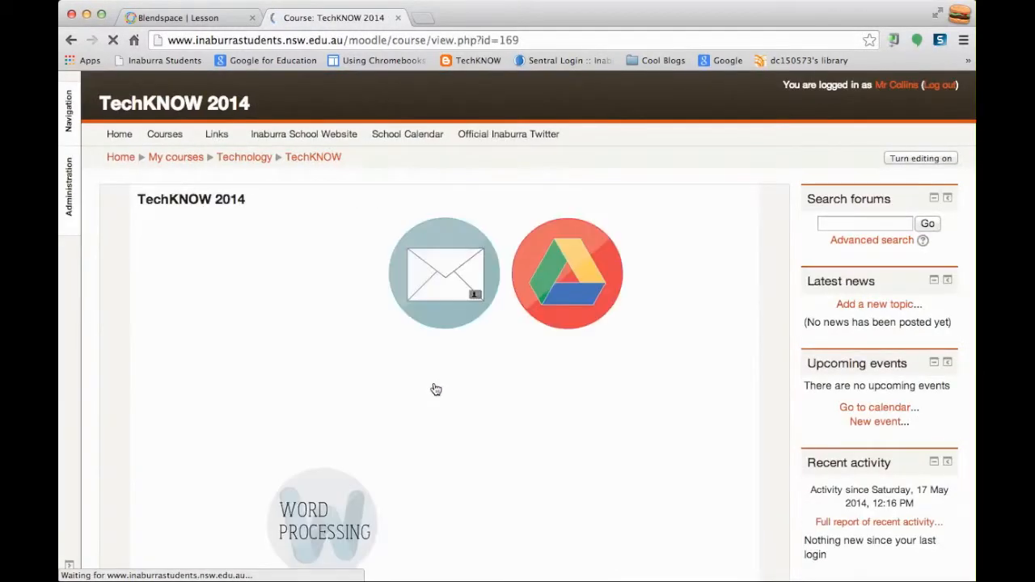
scroll(558, 267, "down", 3)
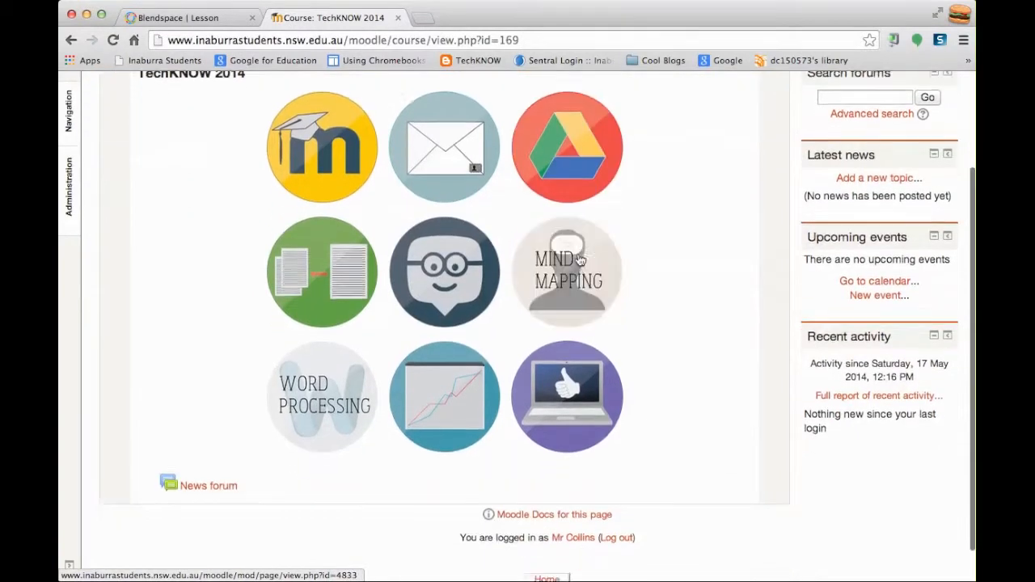
scroll(579, 259, "up", 3)
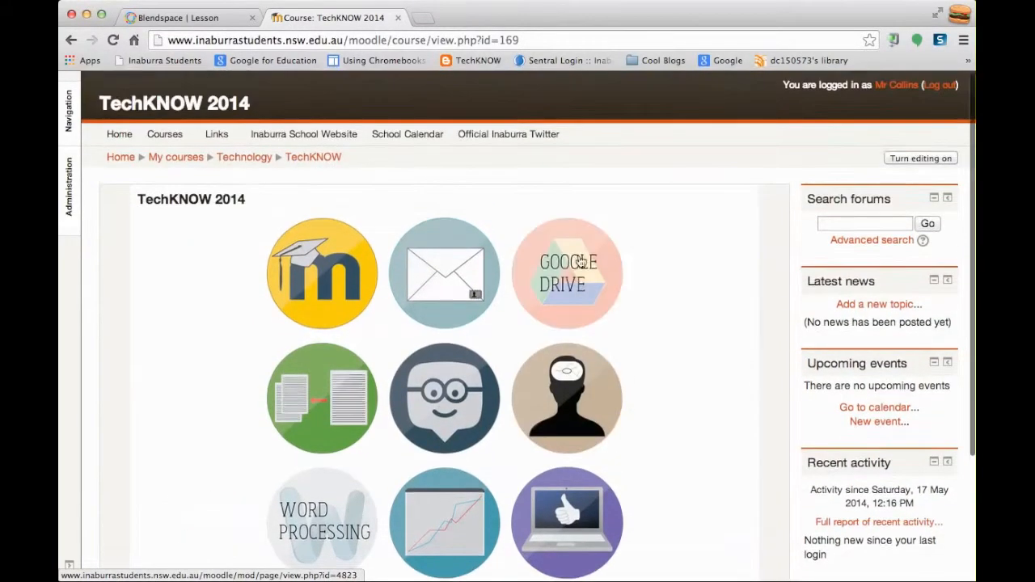
- Turn on editing for the course and open the TechKNOW 2014 section summary for editing
left_click(930, 159)
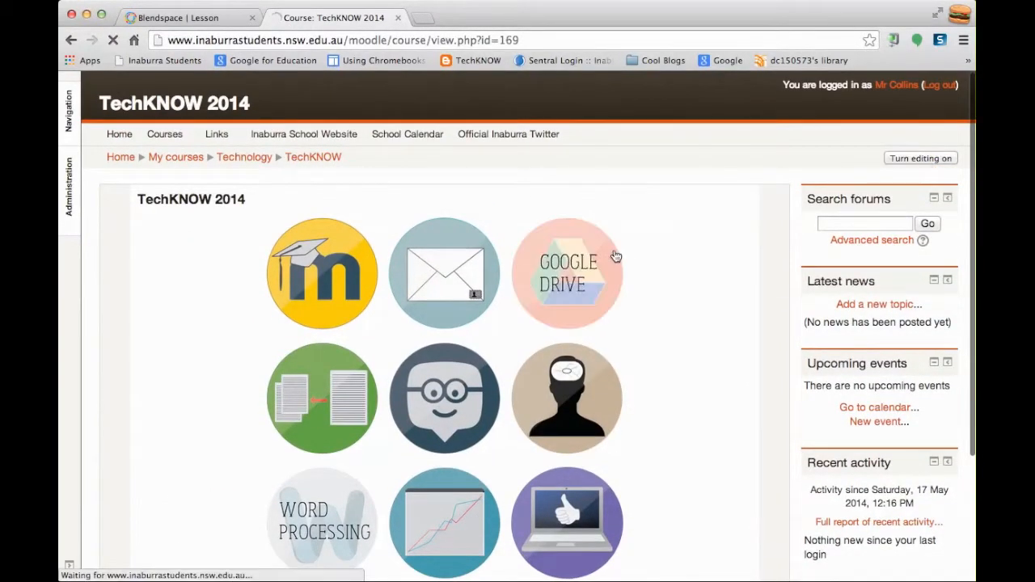
scroll(616, 257, "down", 5)
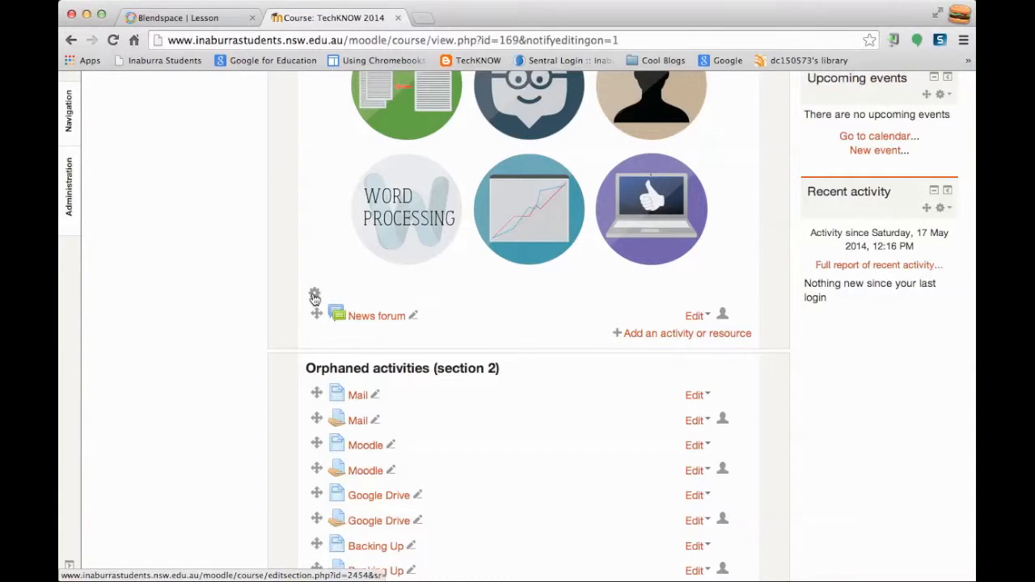
left_click(315, 296)
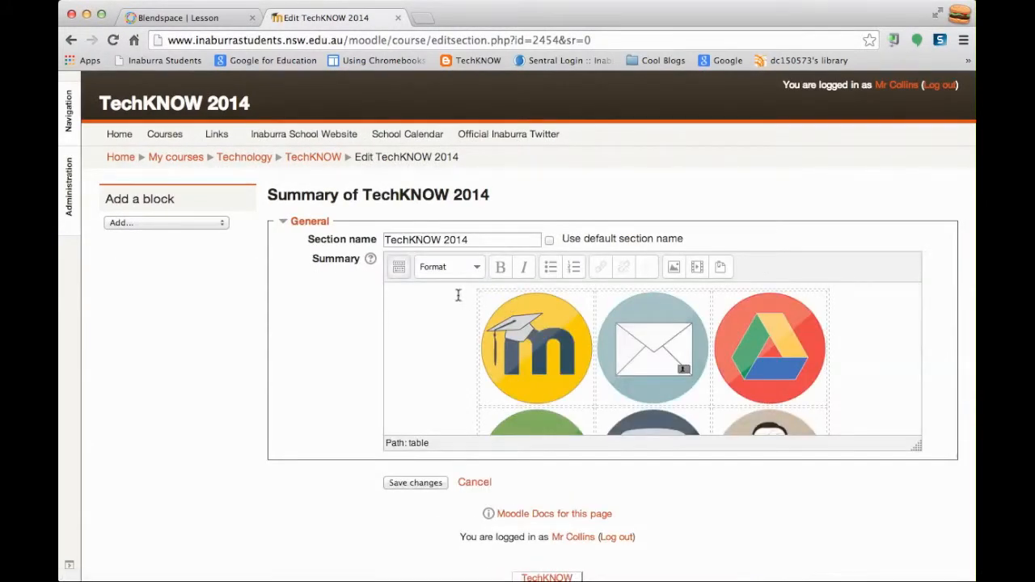
- Place the cursor below the icon table in the section summary and expand the editor to its full formatting tools
scroll(866, 331, "down", 5)
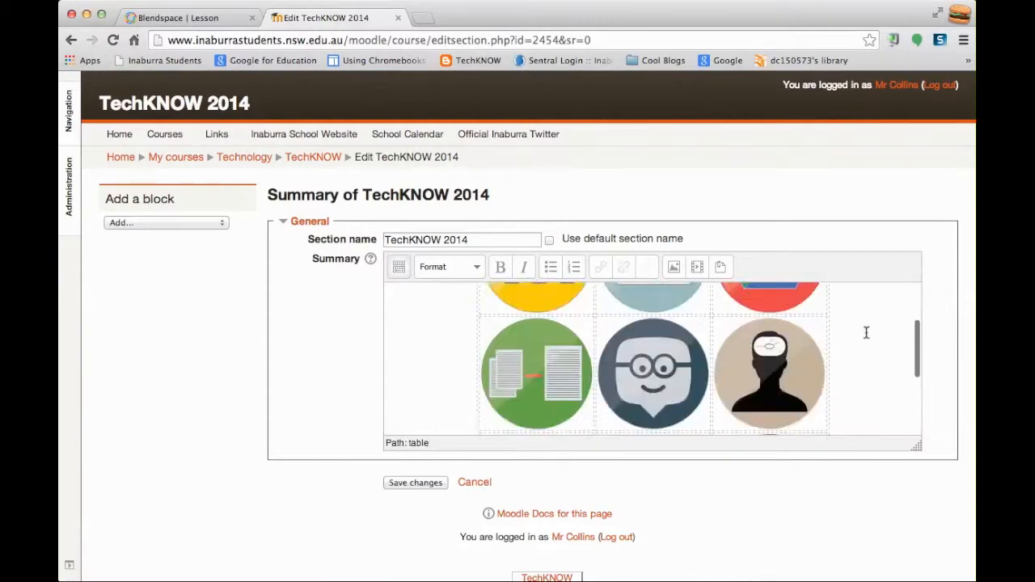
left_click(781, 402)
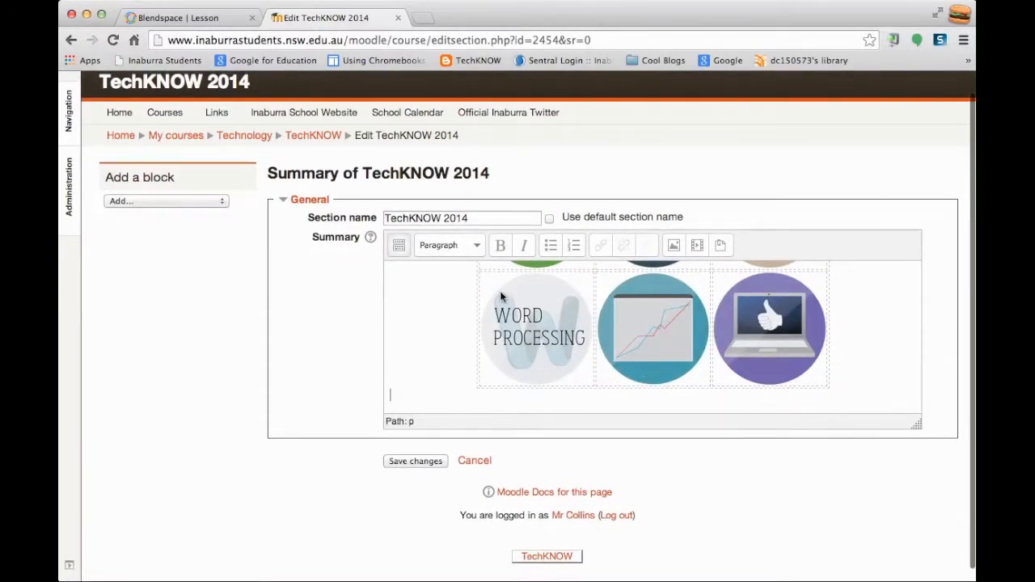
scroll(399, 249, "up", 1)
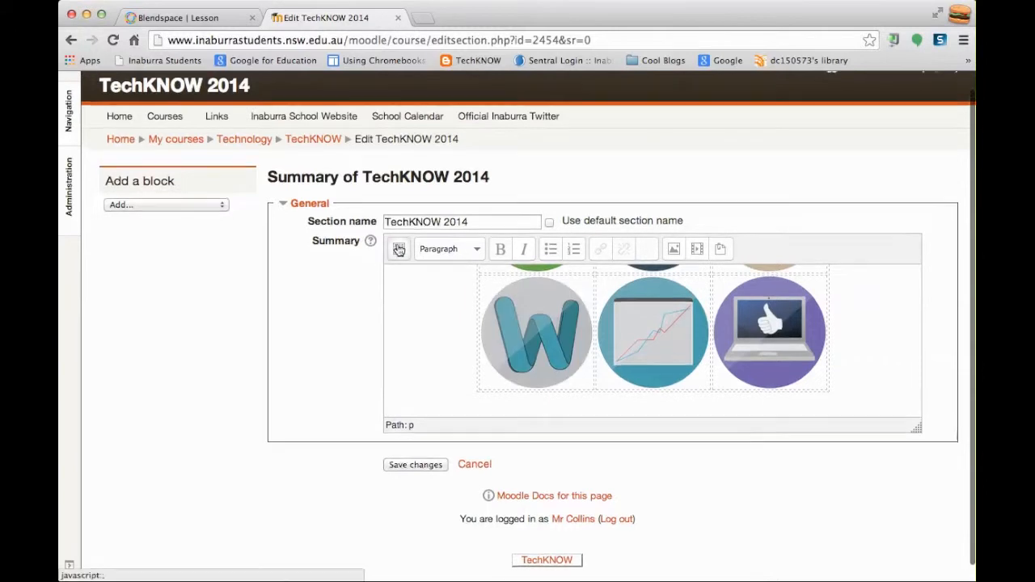
left_click(457, 250)
left_click(396, 253)
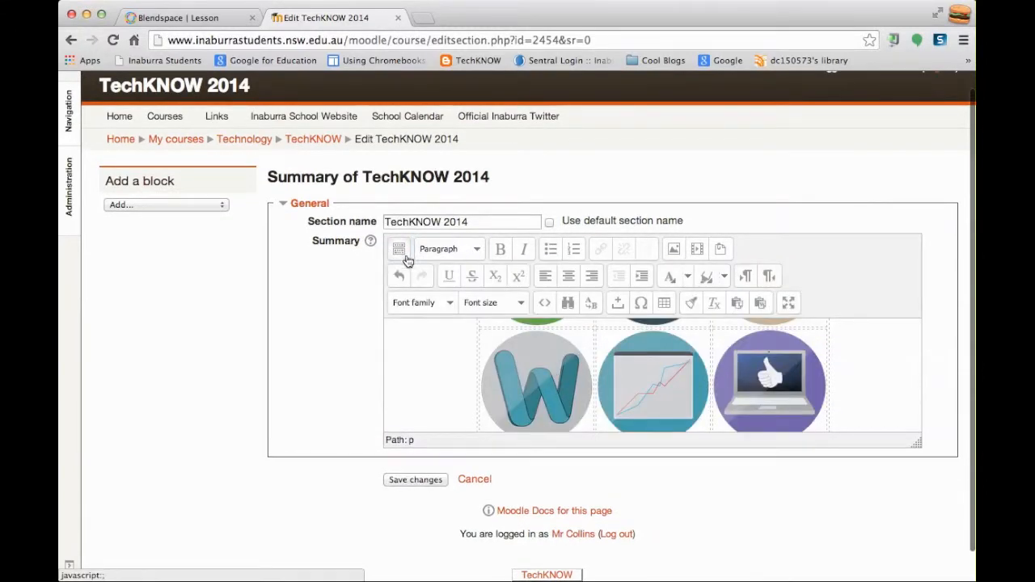
scroll(407, 259, "down", 1)
scroll(448, 309, "down", 2)
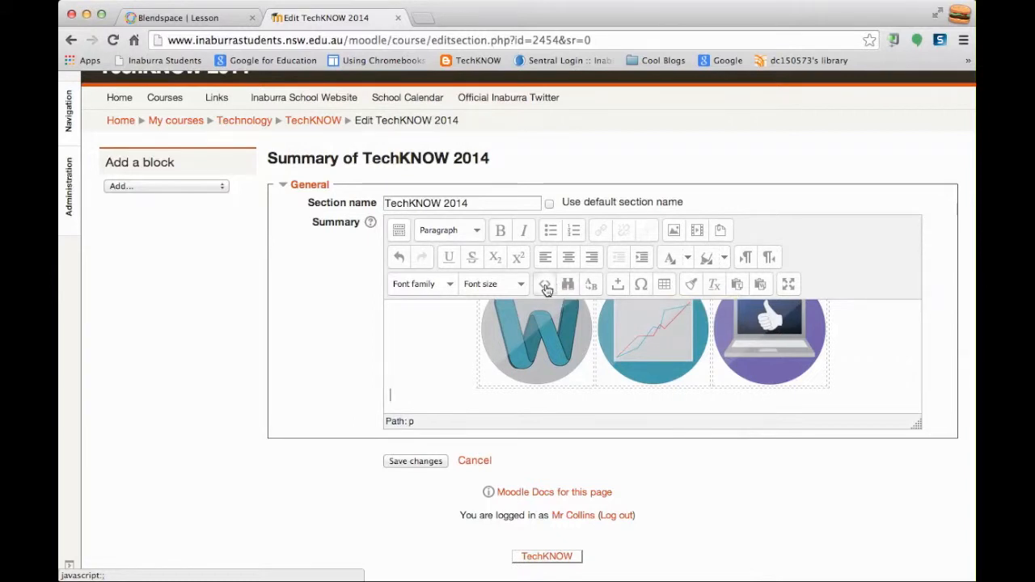
- Add the Blendspace lesson's iframe embed code after the closing table tag in the summary's HTML source and update the summary
left_click(545, 285)
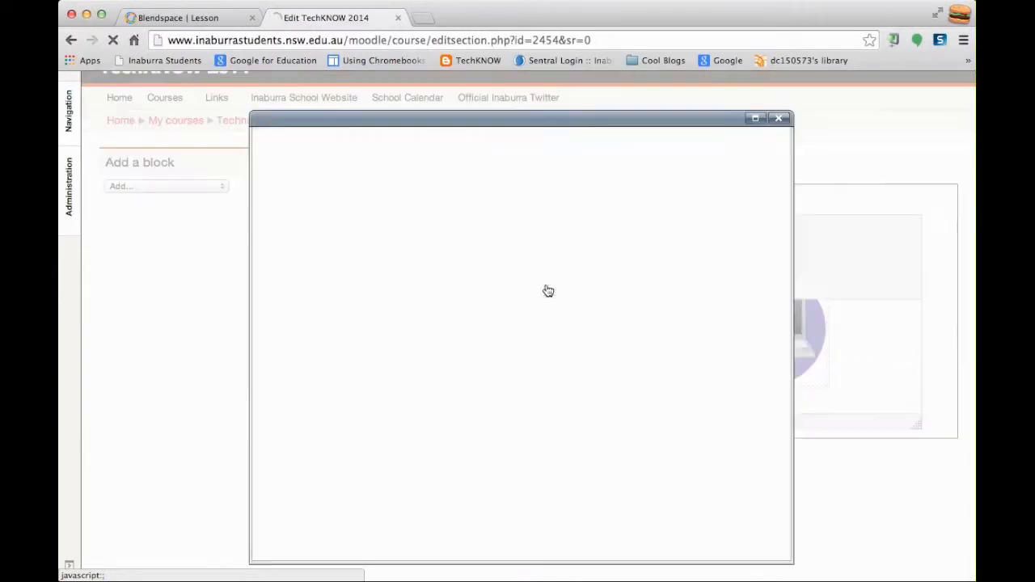
scroll(555, 296, "down", 10)
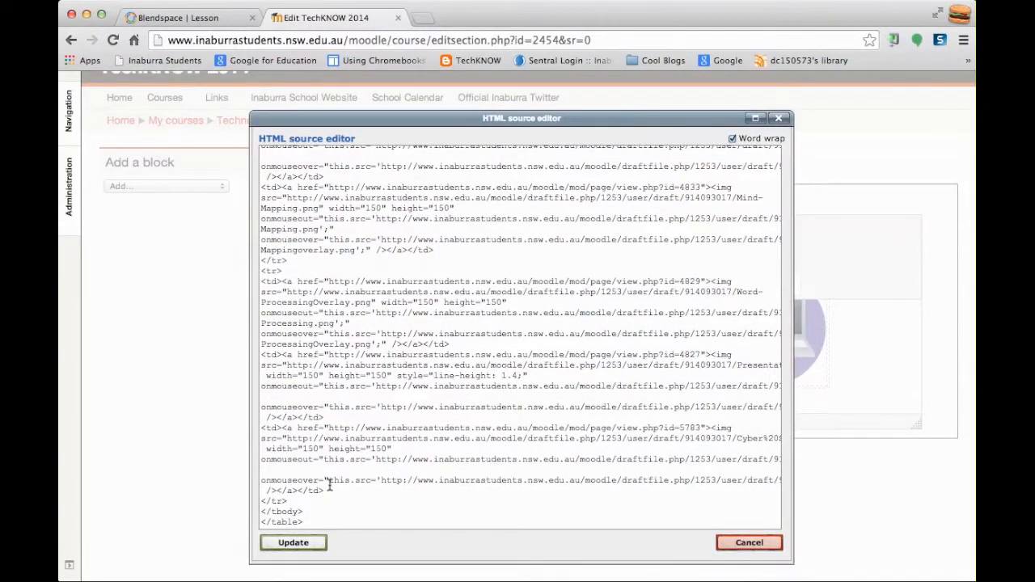
scroll(329, 485, "up", 10)
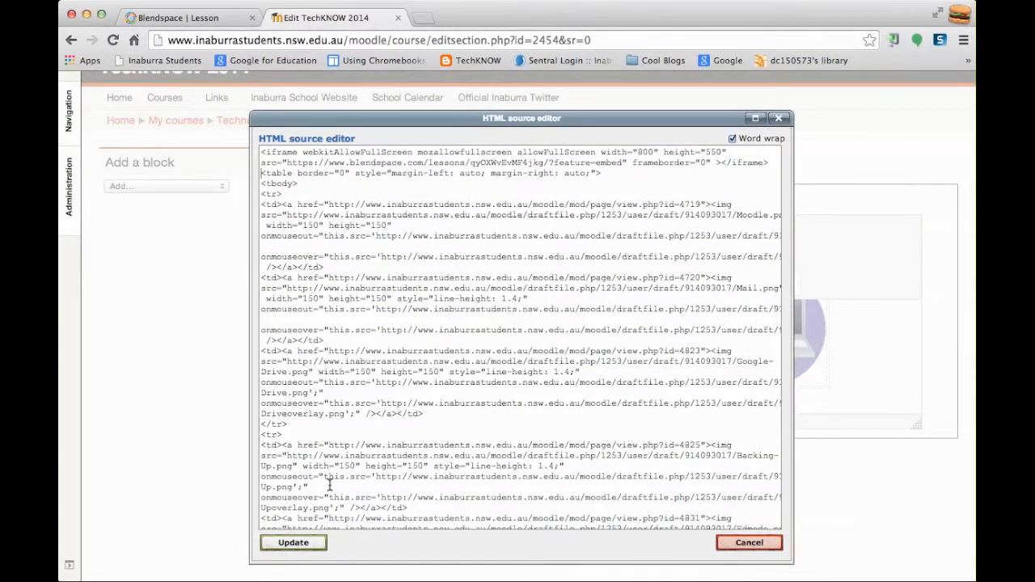
scroll(329, 485, "down", 10)
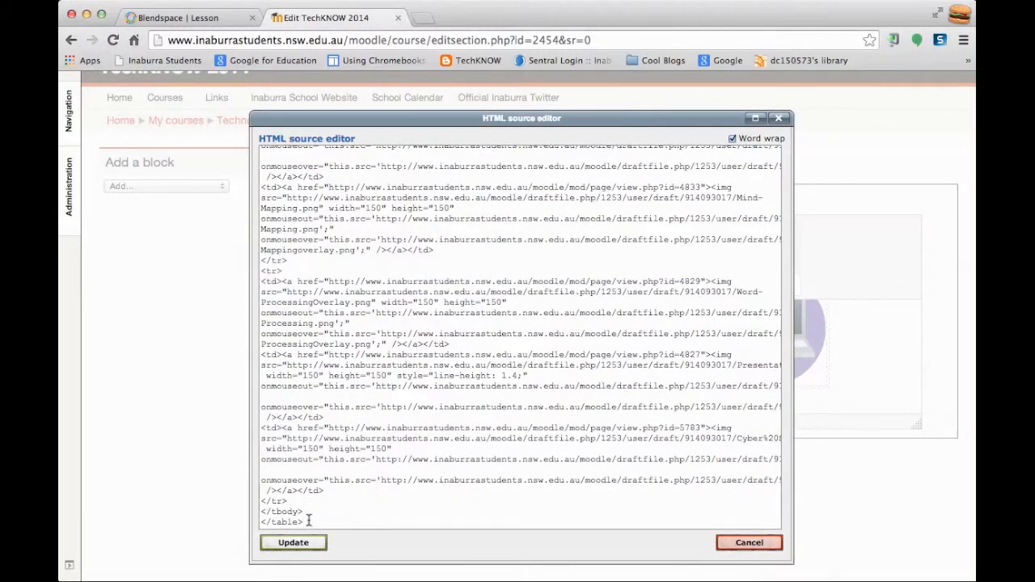
key("Return")
key("super+v")
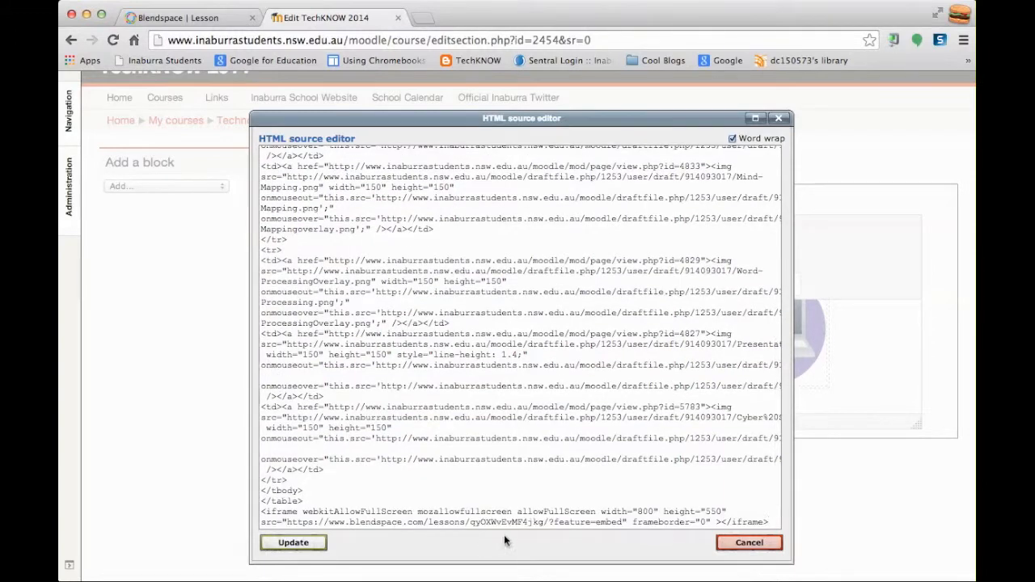
left_click(294, 543)
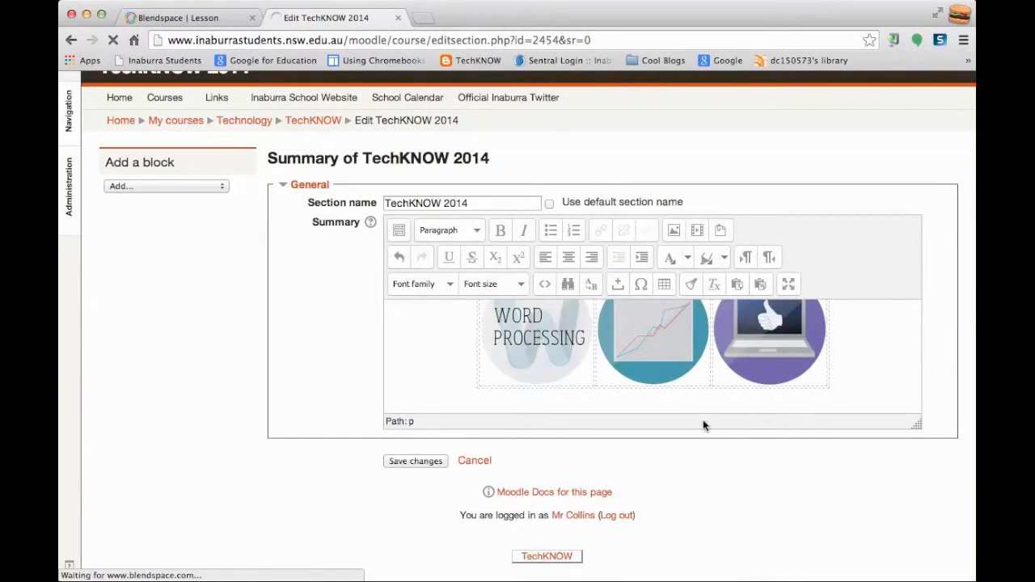
- Save the TechKNOW 2014 section summary with the embedded lesson and check the lesson on the course page
scroll(912, 331, "down", 5)
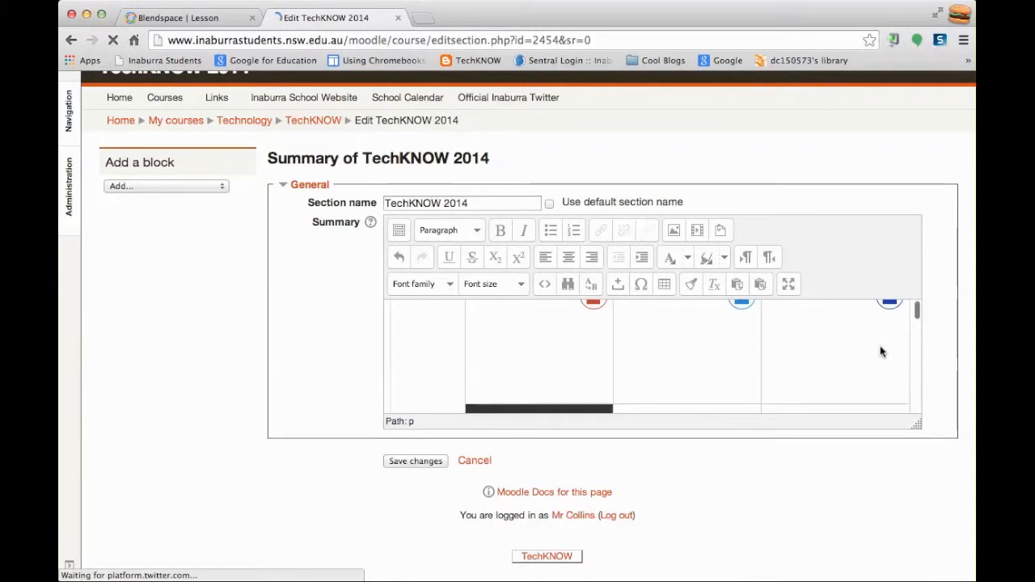
scroll(879, 348, "down", 3)
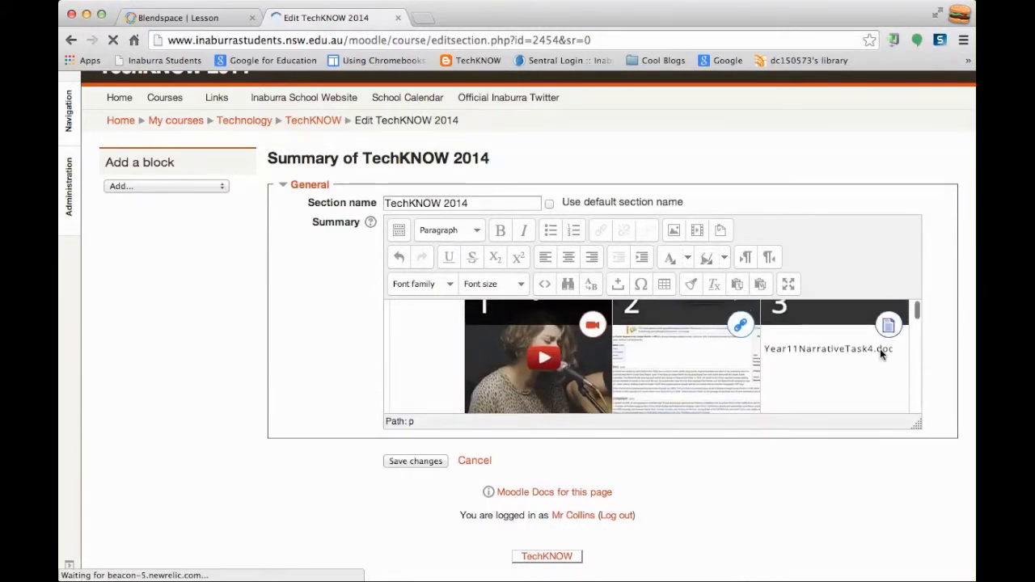
left_click(432, 461)
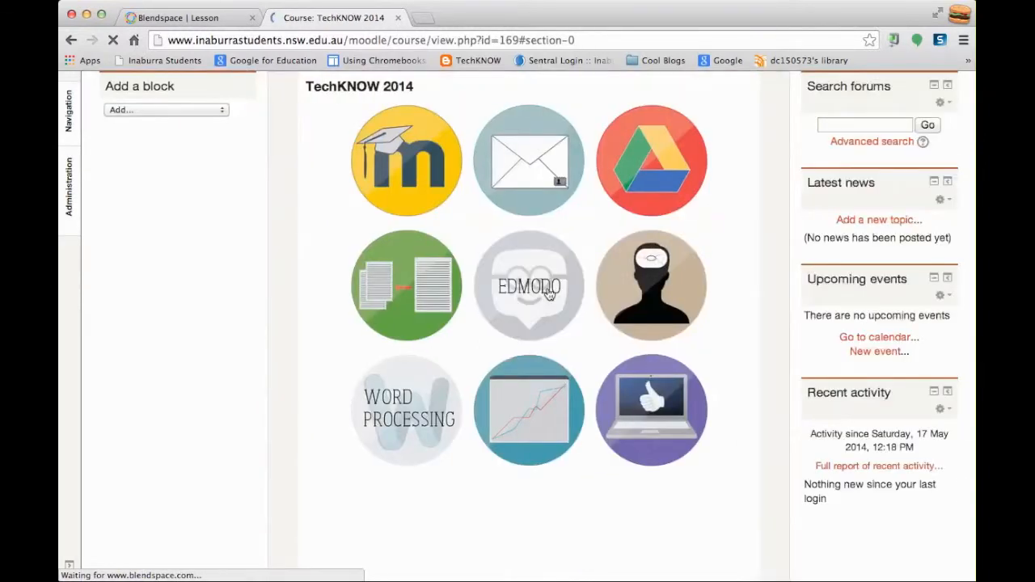
scroll(622, 346, "down", 6)
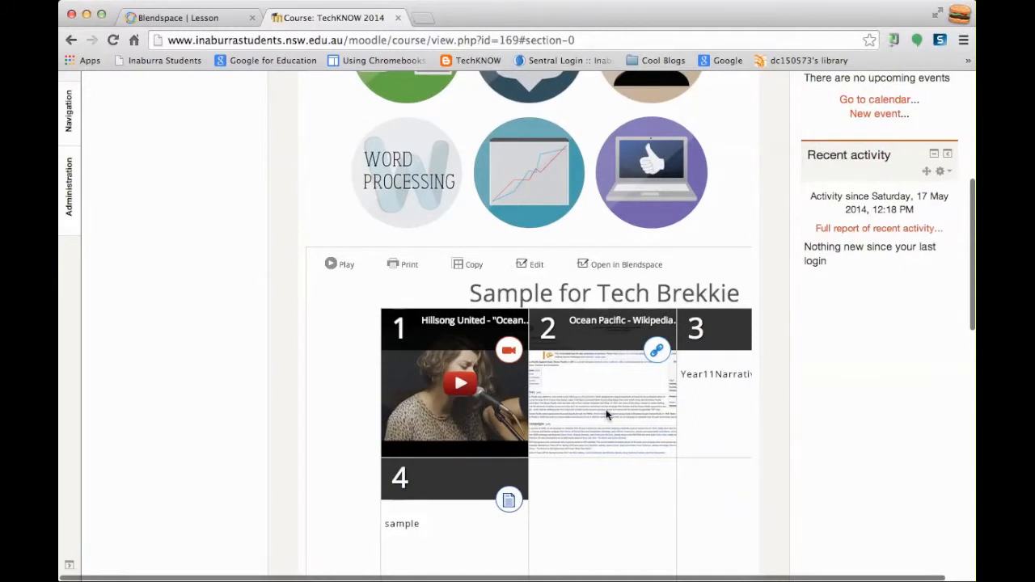
scroll(899, 360, "down", 6)
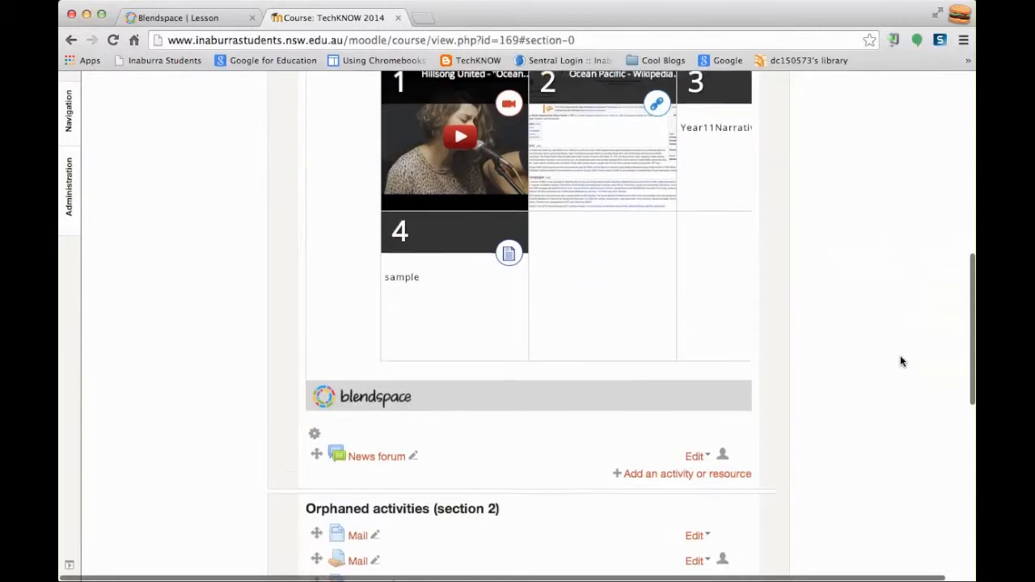
scroll(899, 361, "up", 15)
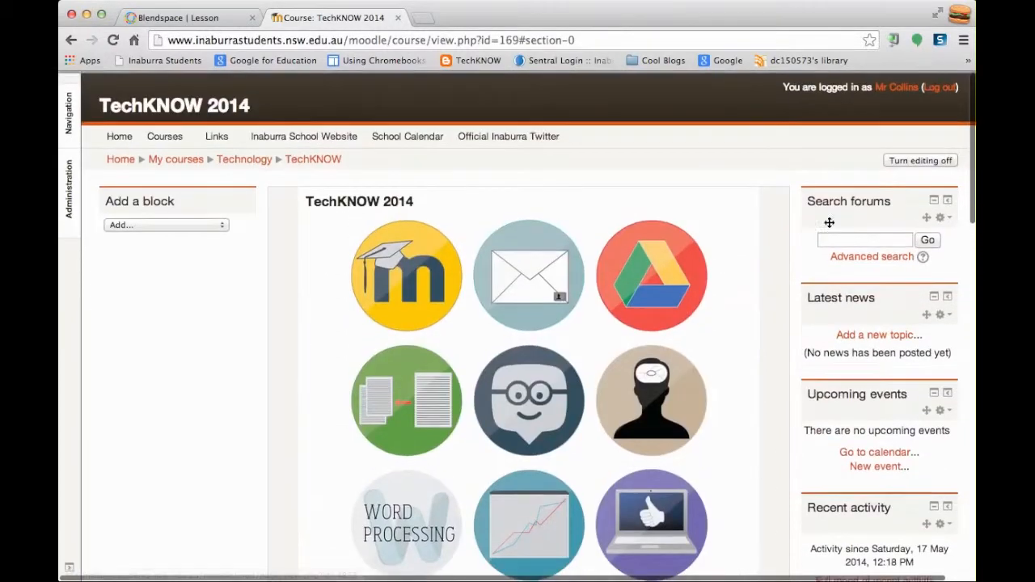
- Turn off editing for the course and collapse the Search forums block
left_click(897, 161)
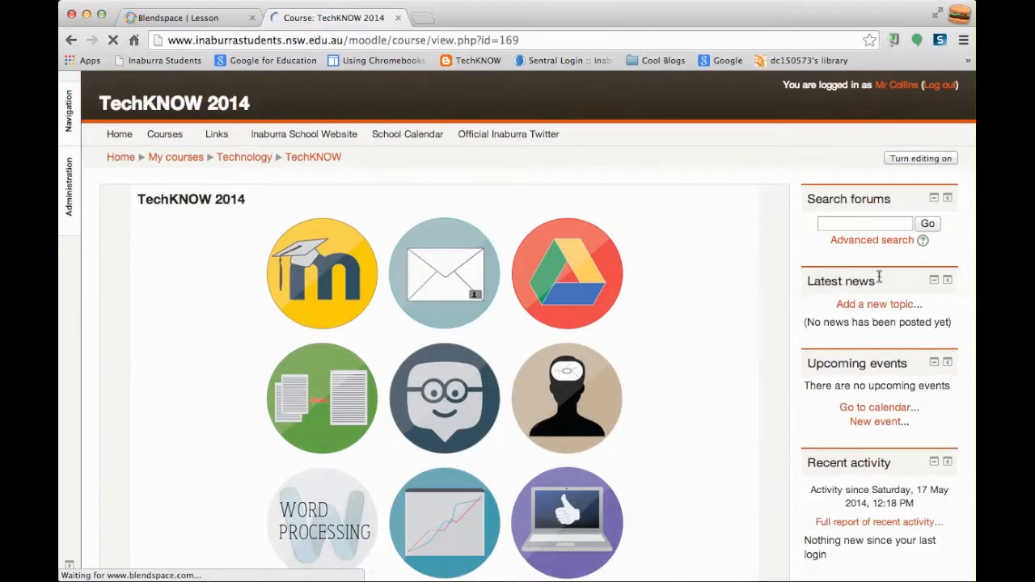
left_click(934, 198)
scroll(890, 259, "down", 15)
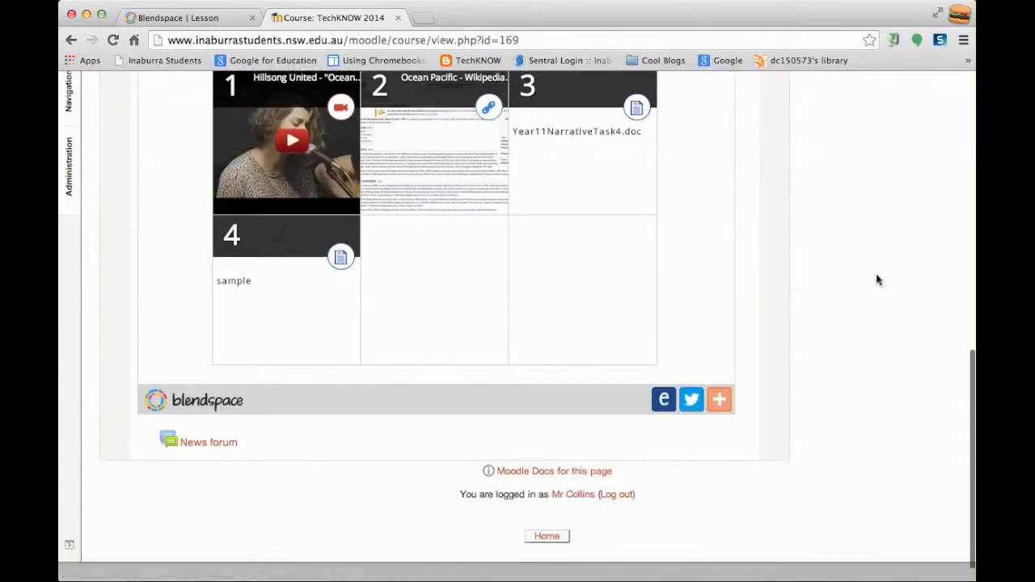
scroll(656, 319, "up", 4)
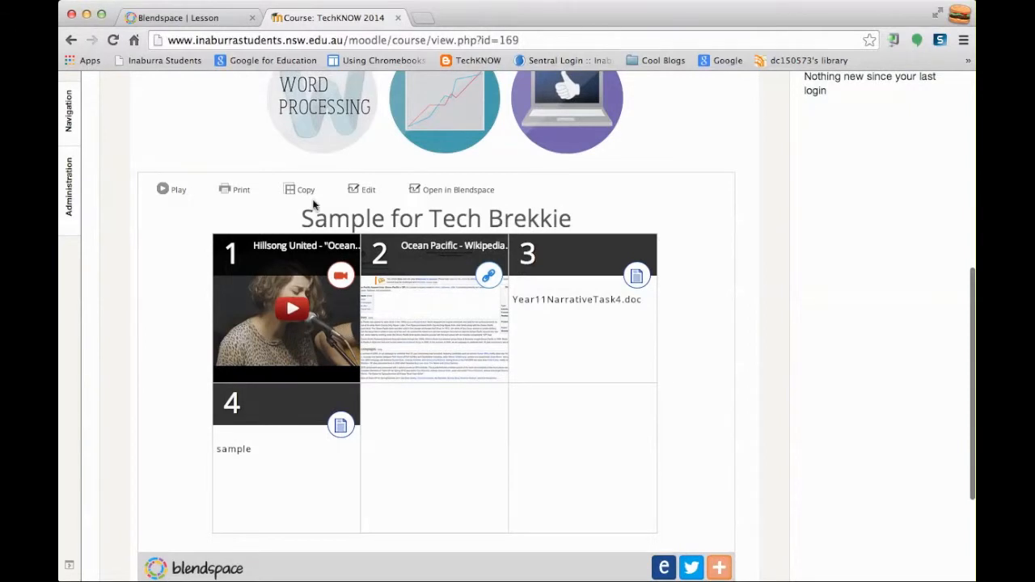
- Open the Hillsong United "Oceans" video in the embedded lesson and return to the lesson overview on the course page
left_click(296, 311)
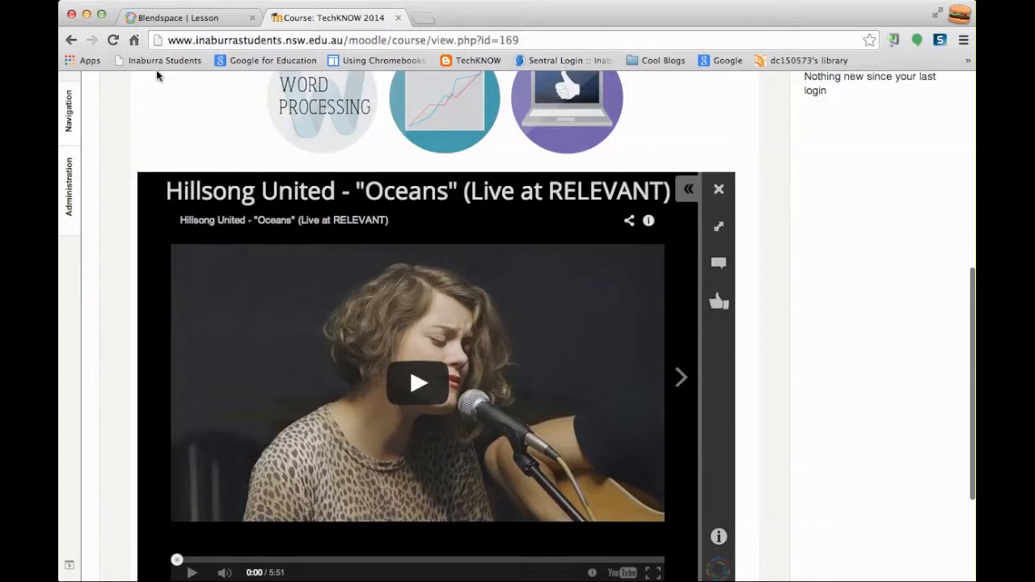
left_click(68, 41)
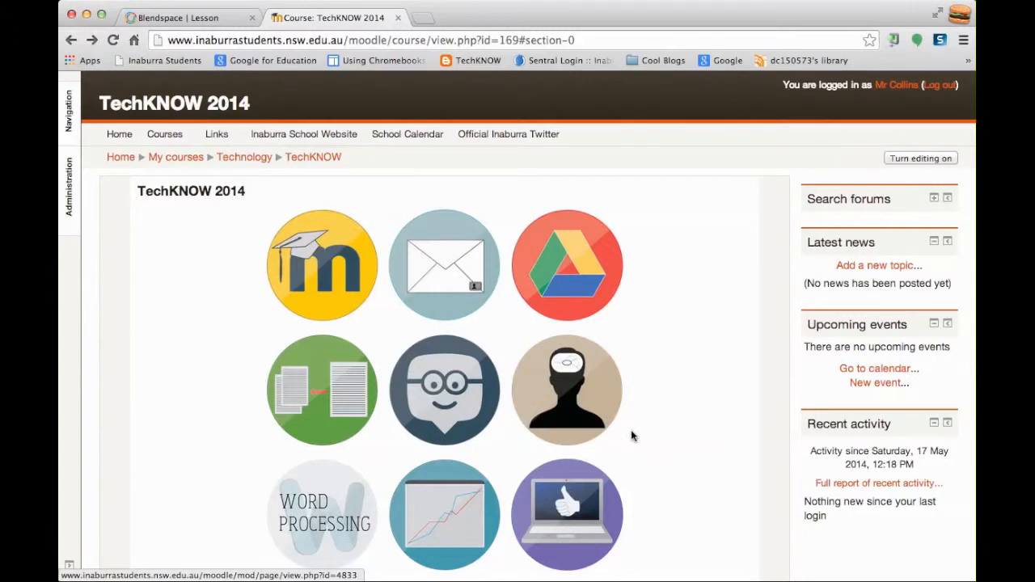
scroll(631, 429, "down", 5)
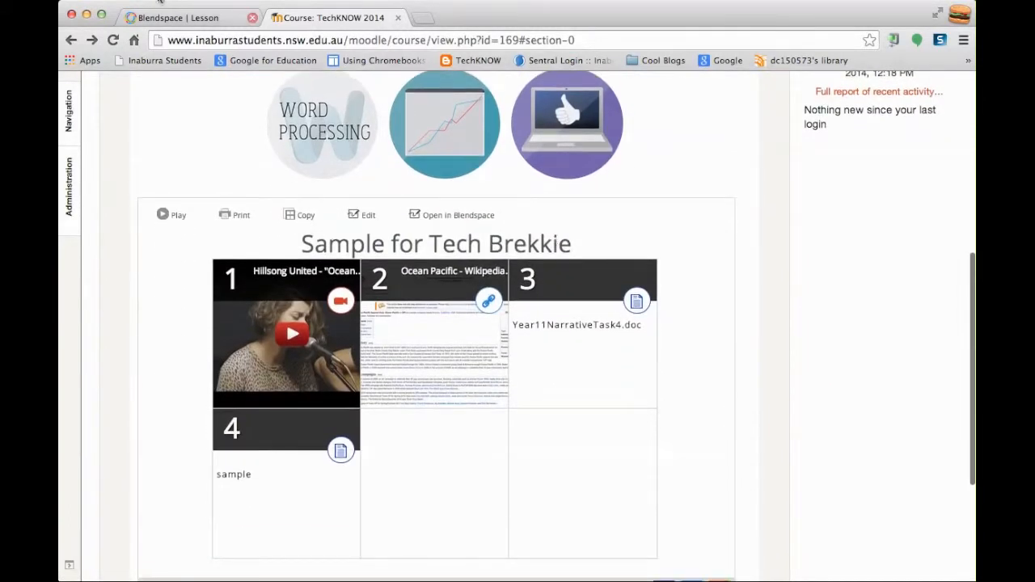
- Compare the lesson in the Blendspace editor with its embedded version below the icons on the TechKNOW 2014 course page
left_click(167, 17)
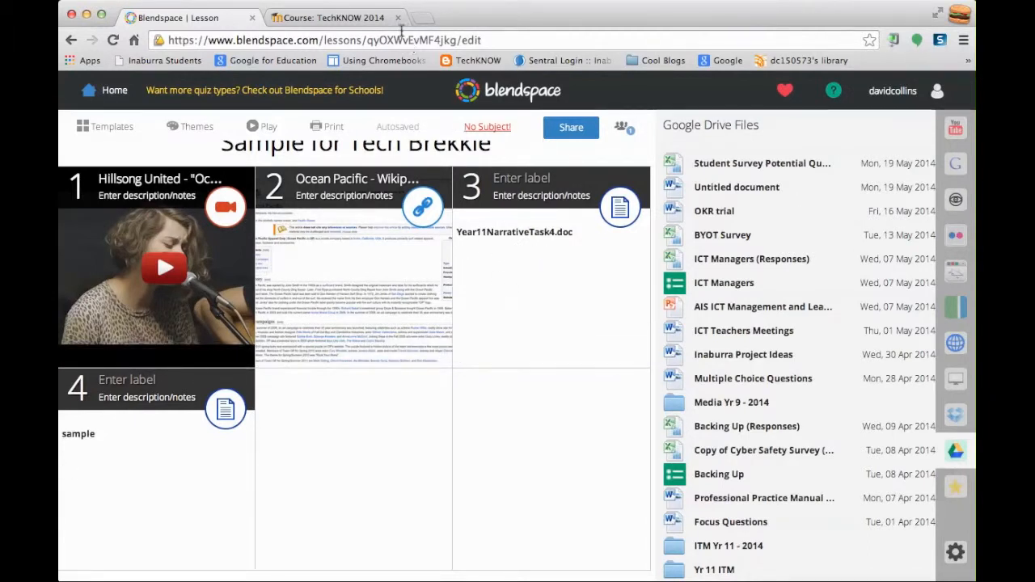
left_click(338, 17)
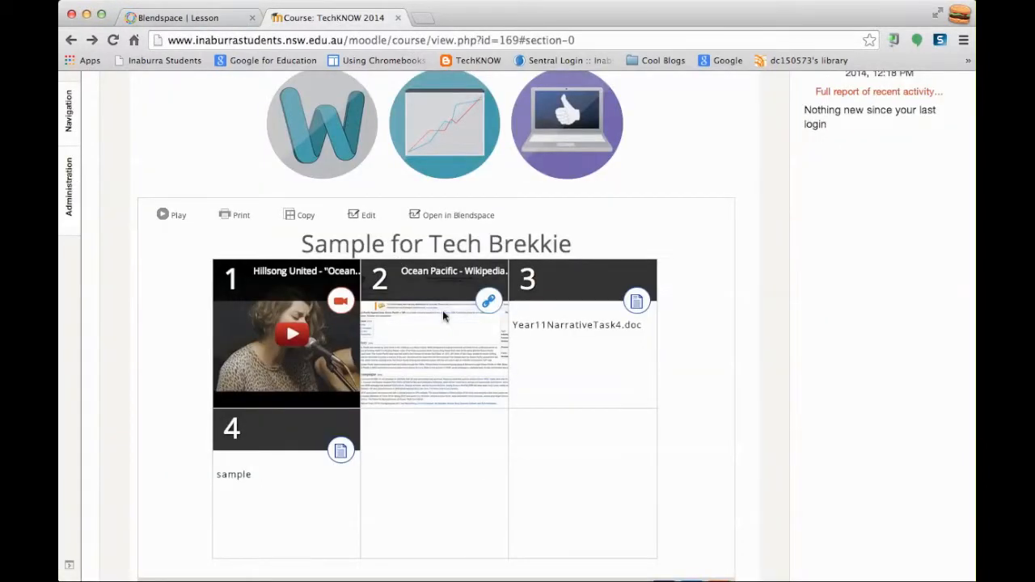
scroll(402, 268, "up", 5)
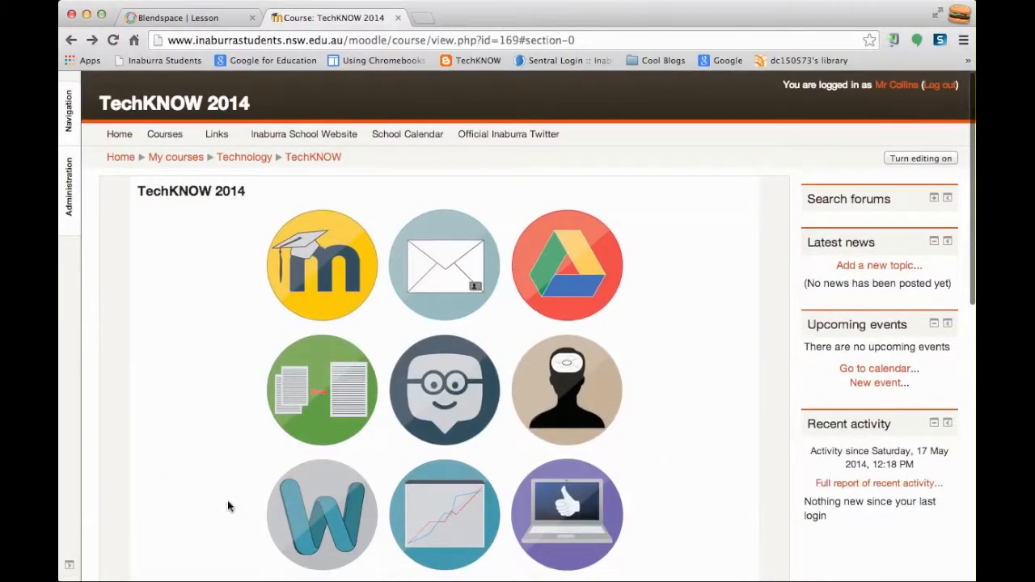
scroll(226, 504, "down", 3)
scroll(229, 508, "down", 1)
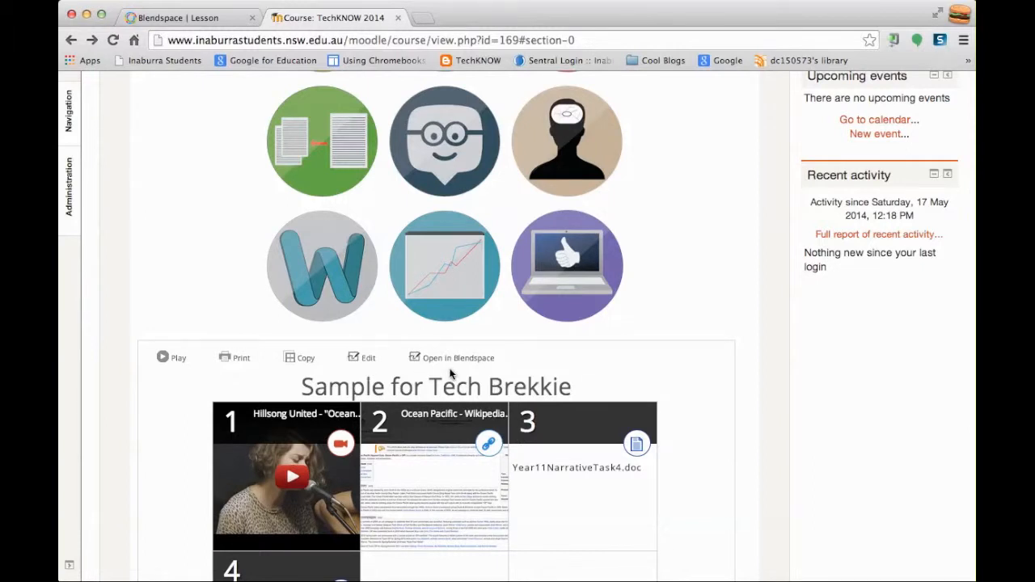
scroll(450, 373, "down", 5)
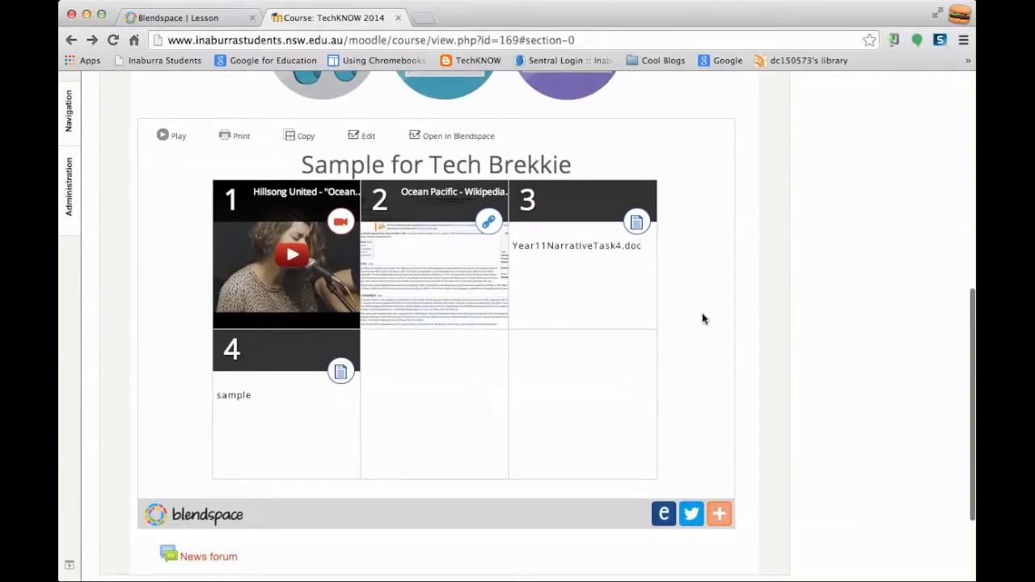